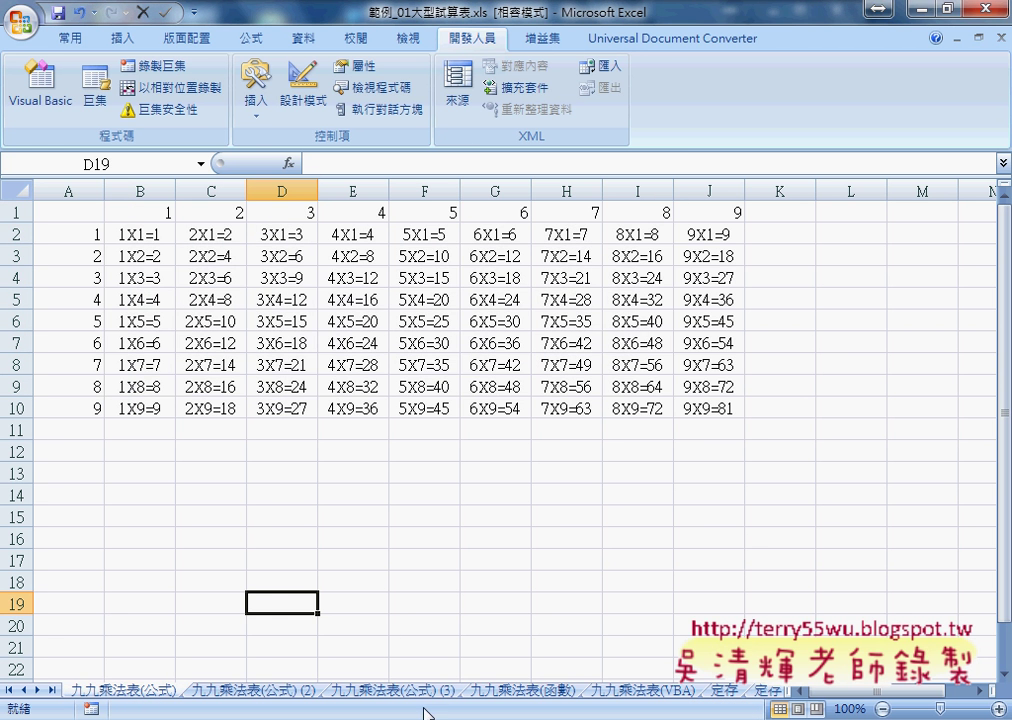
# Step: Switch to the 九九乘法表(VBA) sheet and clear its multiplication table with 清除
pyautogui.click(532, 695)
pyautogui.click(659, 697)
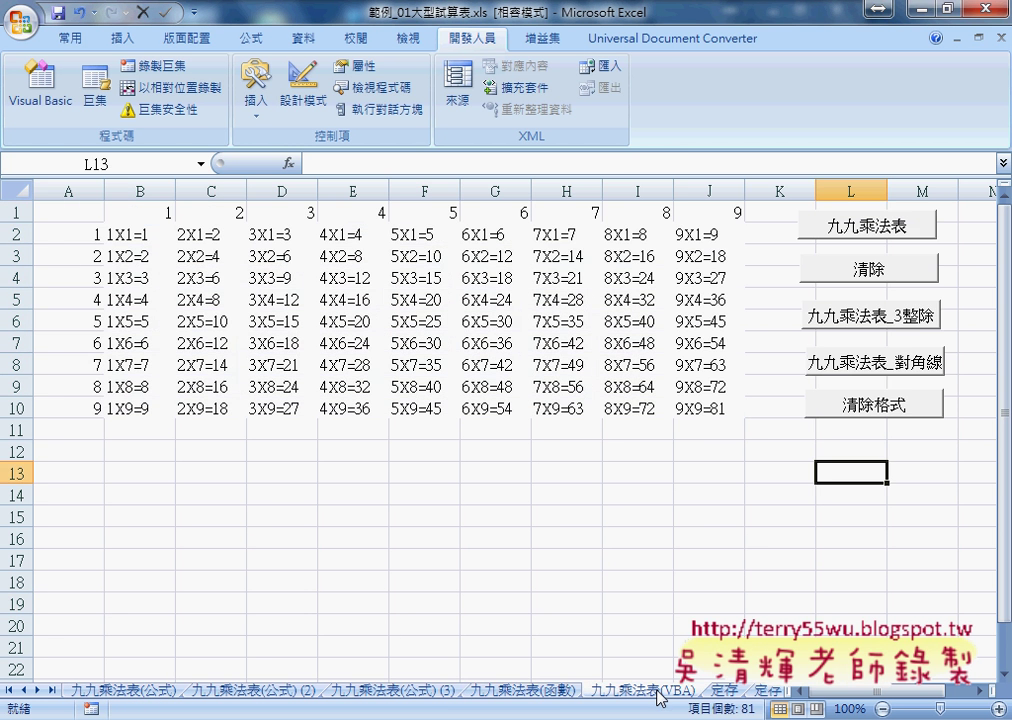
pyautogui.click(861, 267)
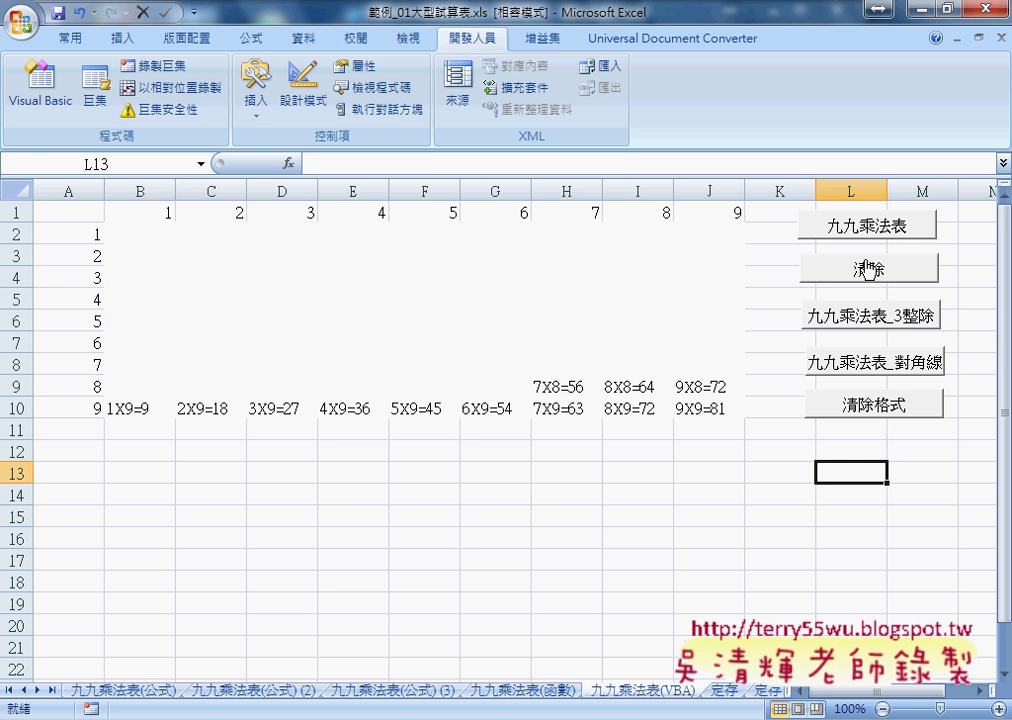
# Step: Select the row 1 and A2:A10 header numbers, then refill B2:J10 with the 9×9 table
pyautogui.moveTo(163, 217)
pyautogui.mouseDown()
pyautogui.moveTo(546, 225)
pyautogui.moveTo(735, 212)
pyautogui.mouseUp()
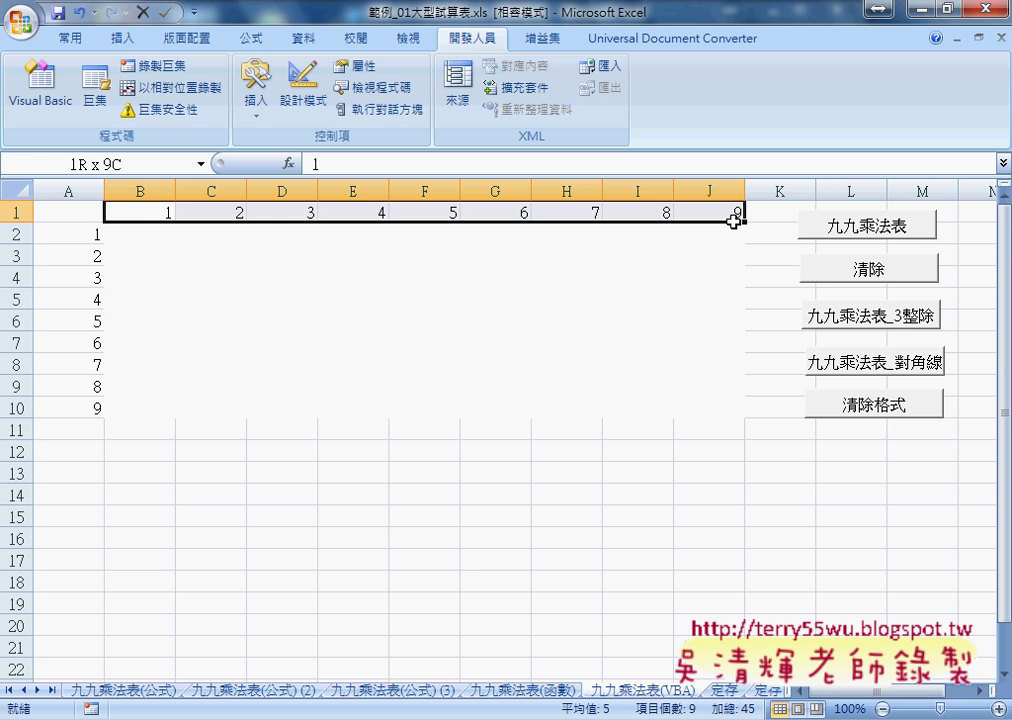
pyautogui.moveTo(80, 234); pyautogui.dragTo(89, 408)
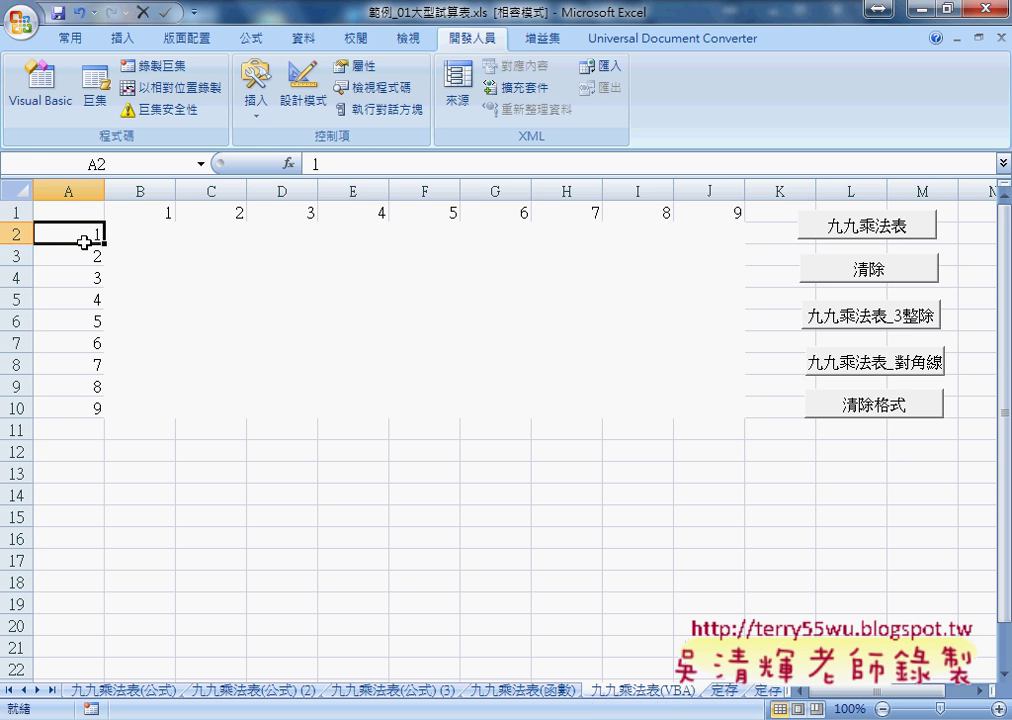
pyautogui.click(885, 233)
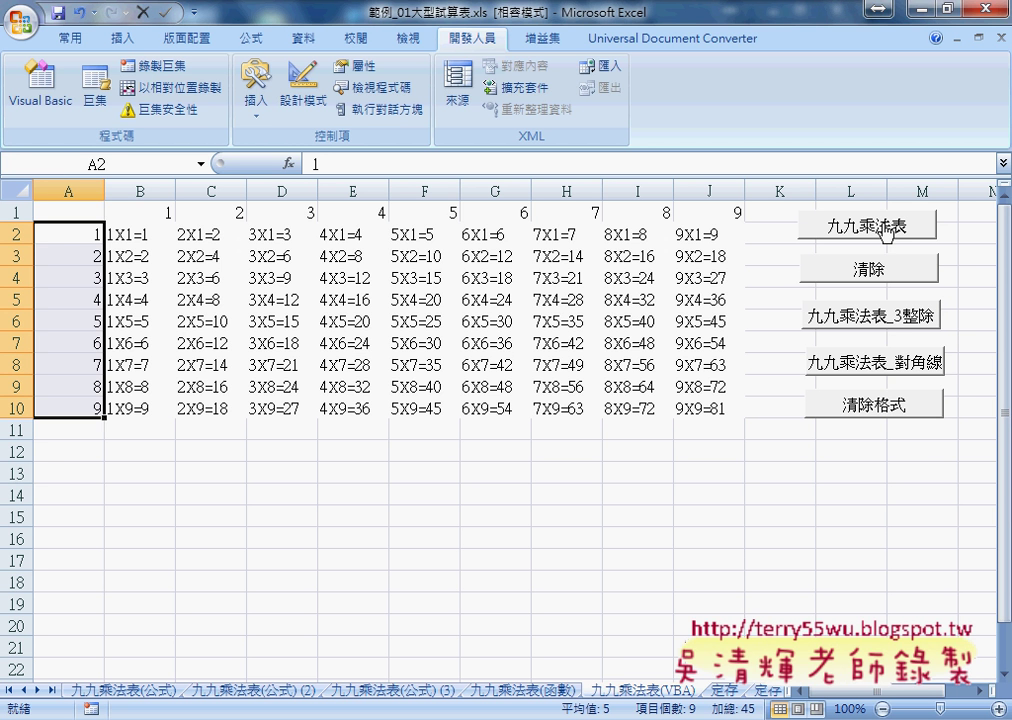
pyautogui.click(130, 250)
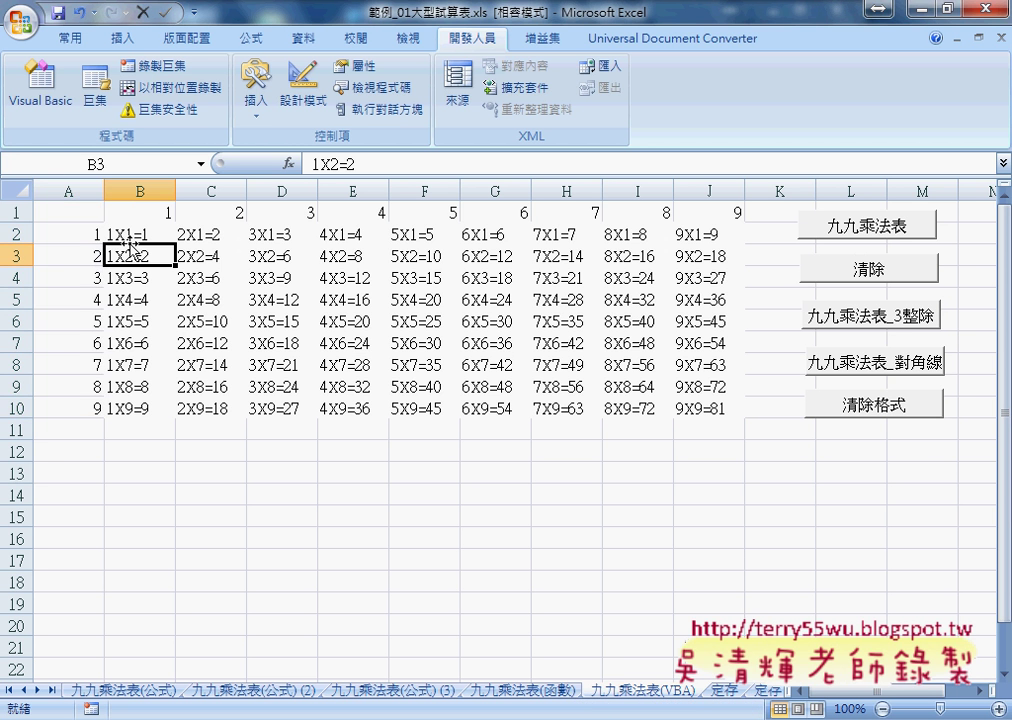
pyautogui.click(145, 235)
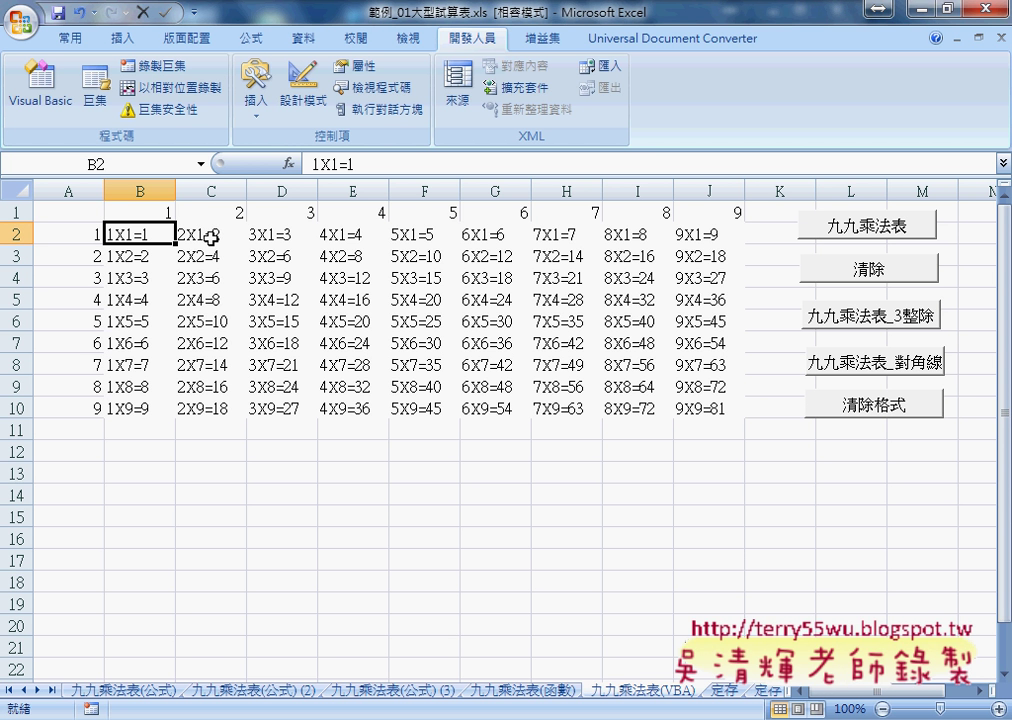
pyautogui.click(539, 693)
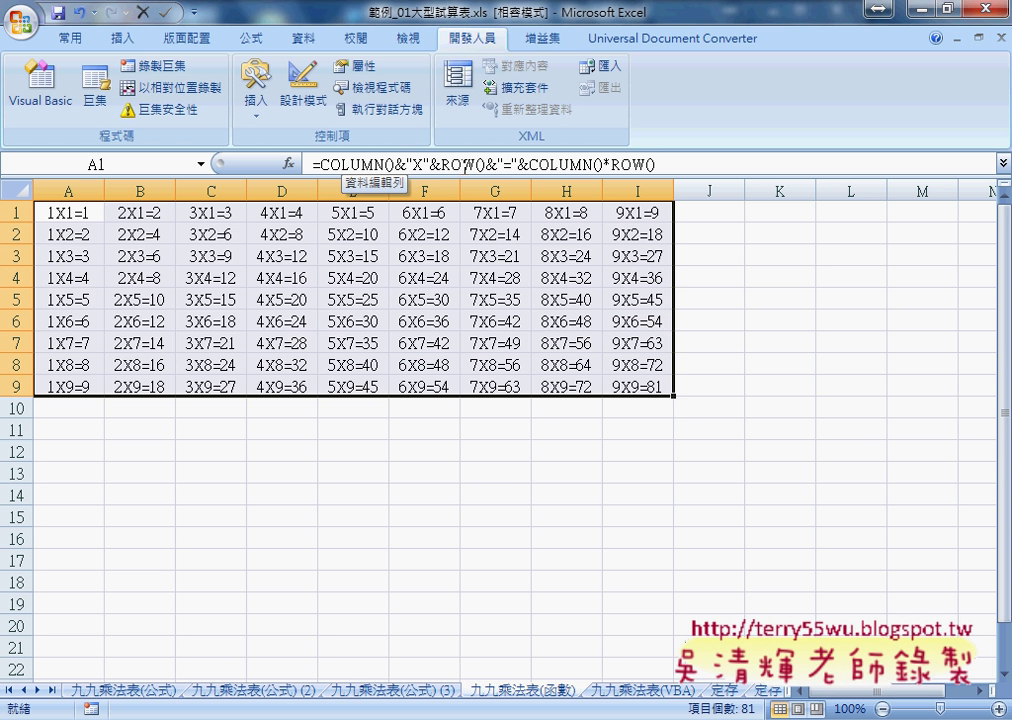
pyautogui.click(641, 690)
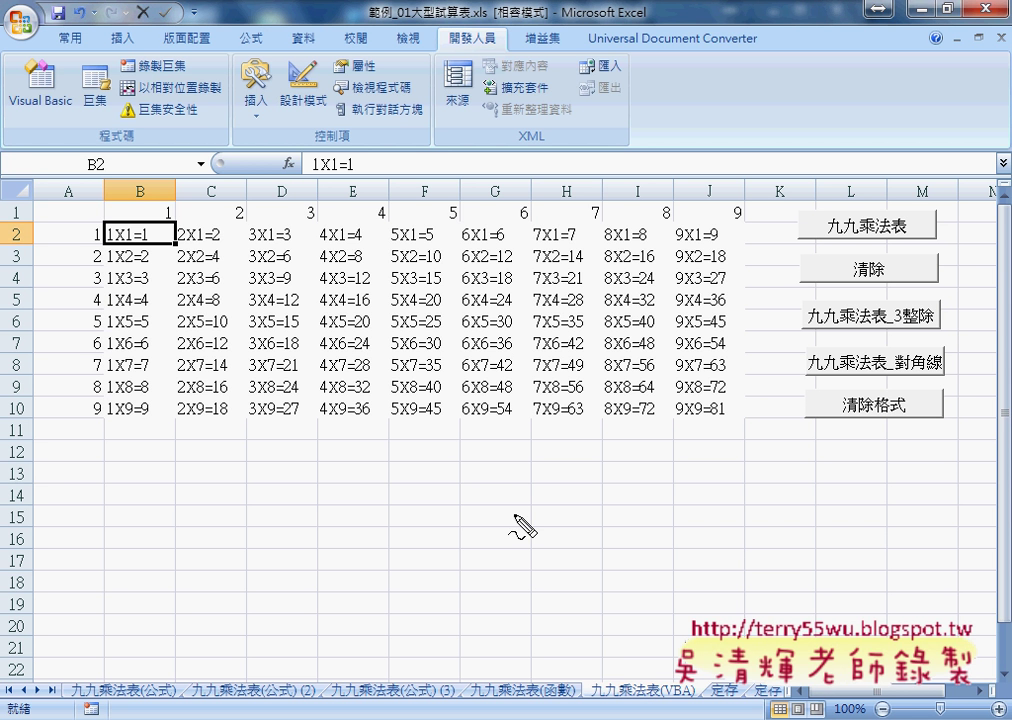
pyautogui.moveTo(101, 222); pyautogui.dragTo(110, 425)
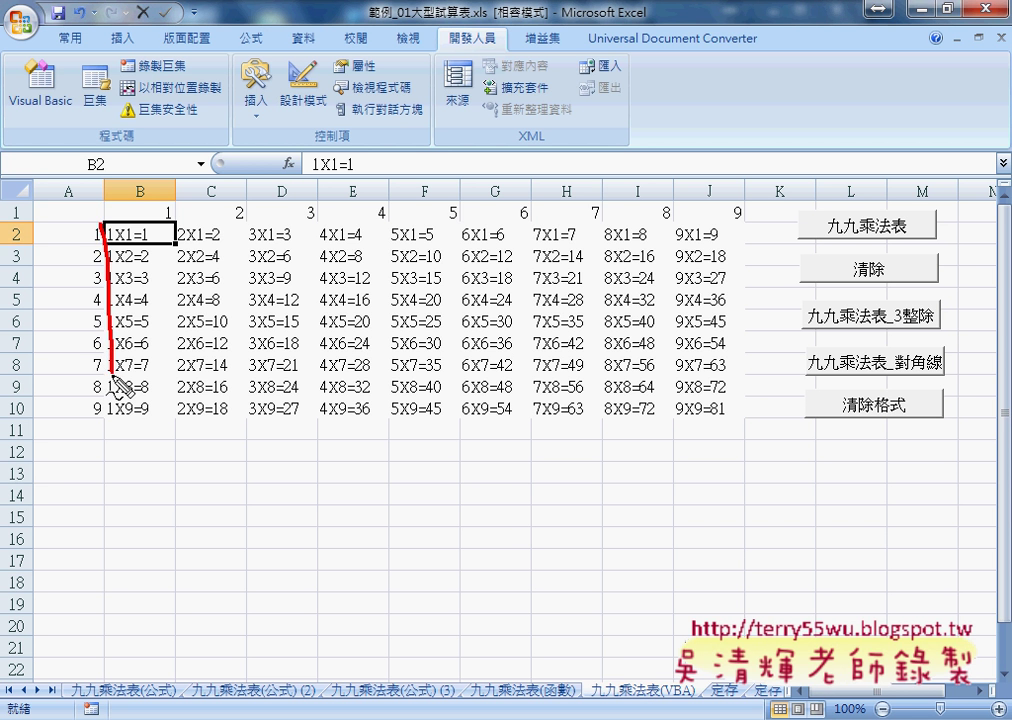
pyautogui.moveTo(128, 218); pyautogui.dragTo(748, 436)
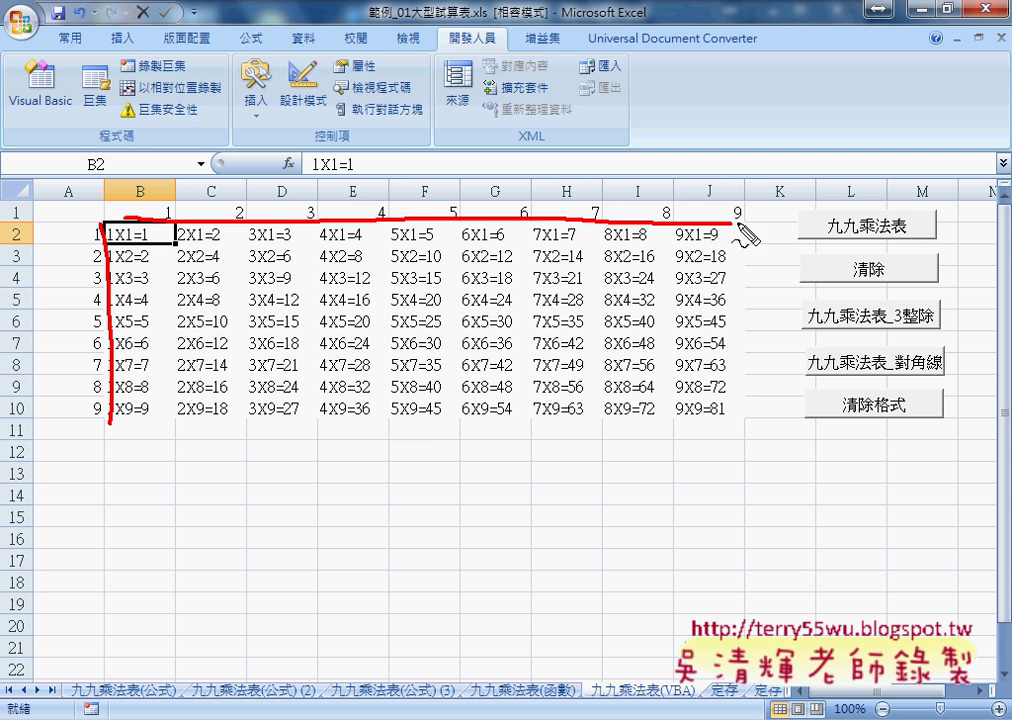
pyautogui.moveTo(123, 425); pyautogui.dragTo(722, 437)
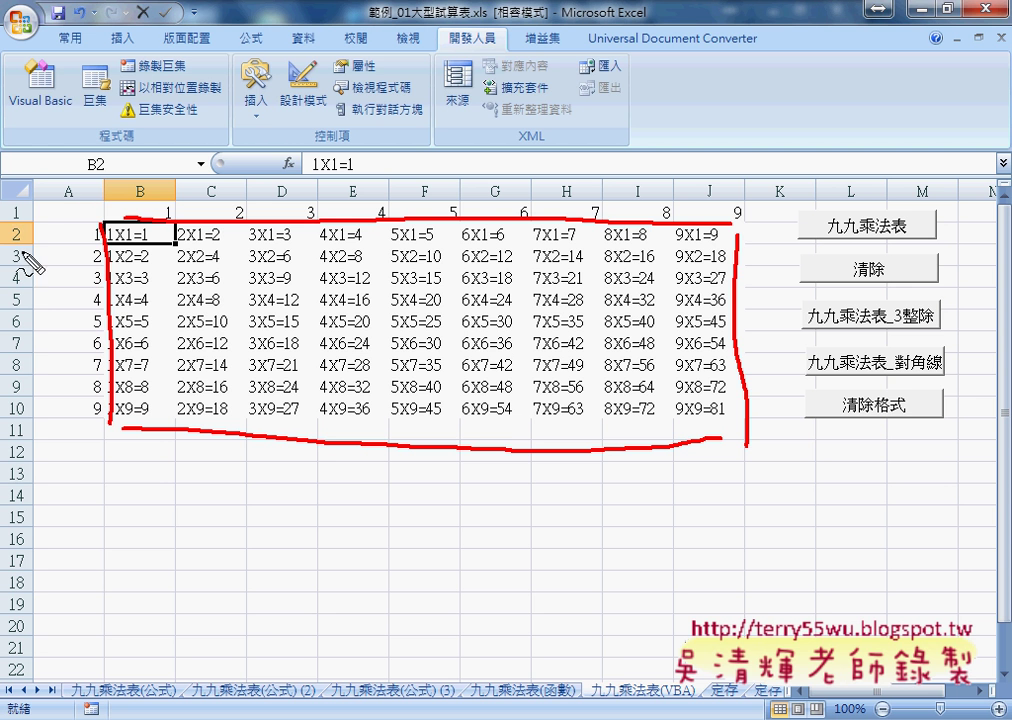
pyautogui.moveTo(16, 216)
pyautogui.mouseDown()
pyautogui.moveTo(12, 243)
pyautogui.moveTo(22, 220)
pyautogui.mouseUp()
pyautogui.moveTo(16, 397); pyautogui.dragTo(17, 428)
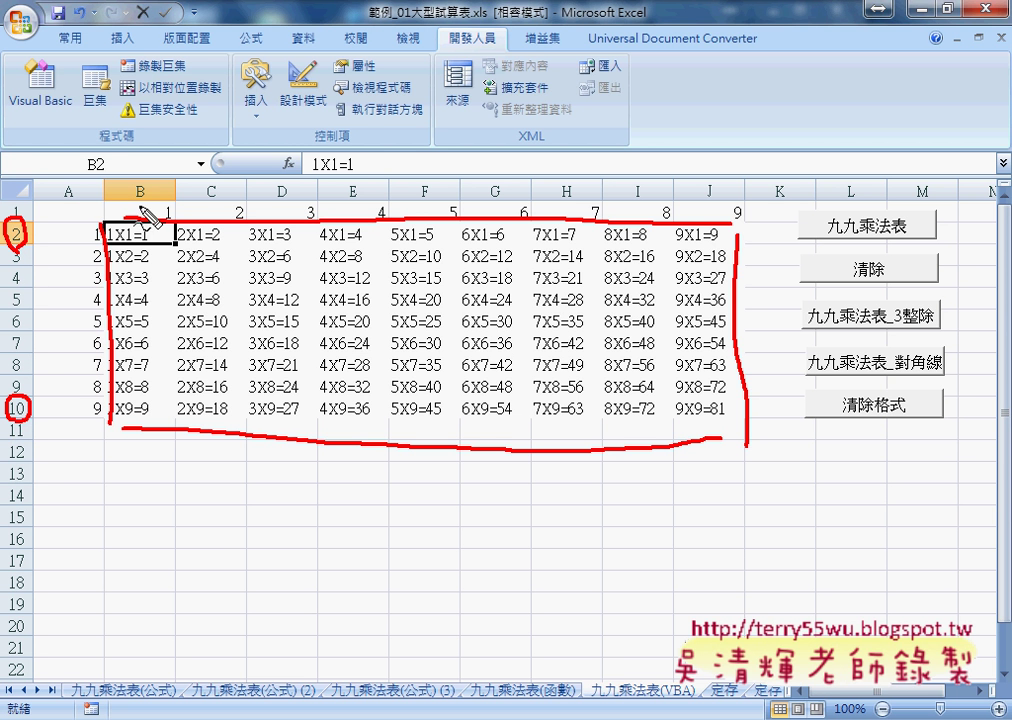
pyautogui.moveTo(130, 168); pyautogui.dragTo(148, 182)
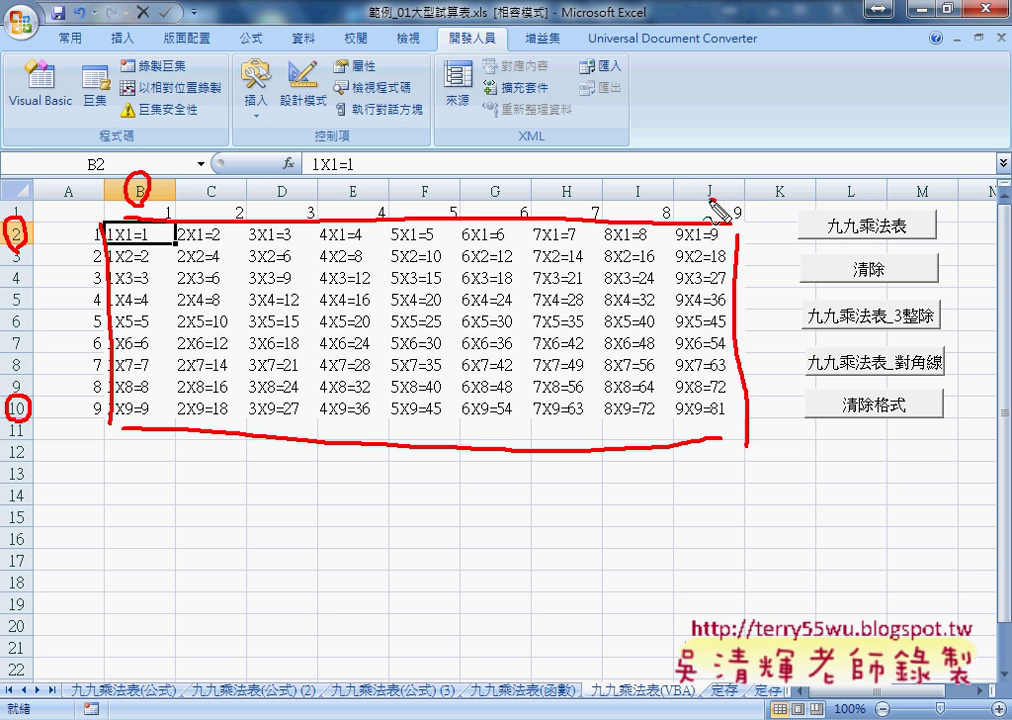
pyautogui.moveTo(712, 205); pyautogui.dragTo(717, 212)
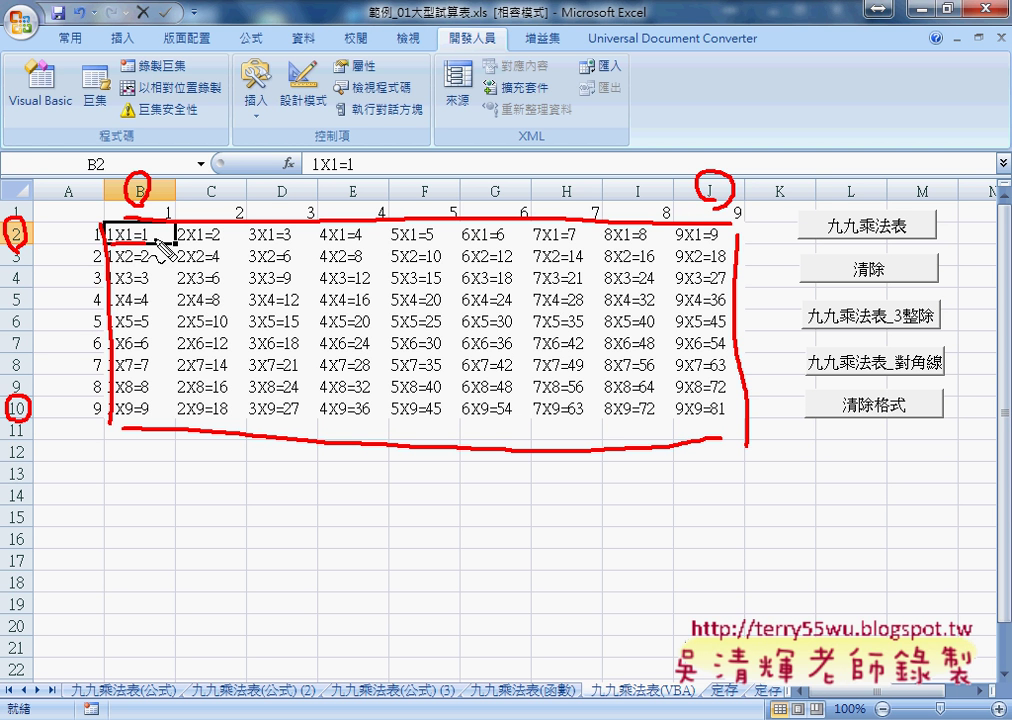
pyautogui.moveTo(106, 242); pyautogui.dragTo(130, 260)
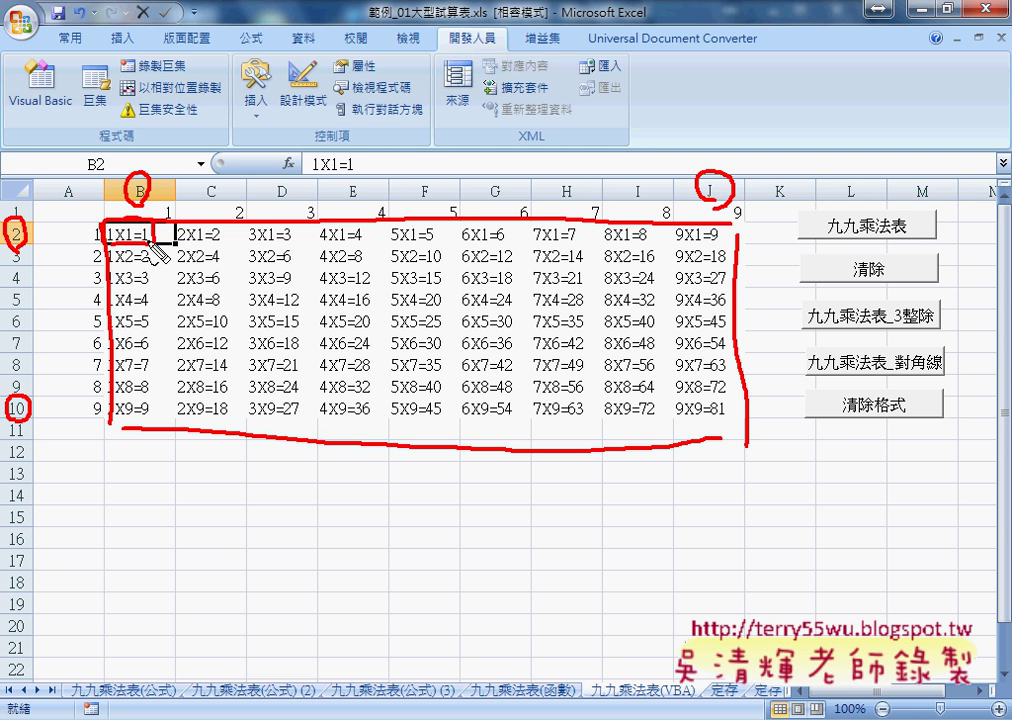
pyautogui.moveTo(228, 196); pyautogui.dragTo(160, 216)
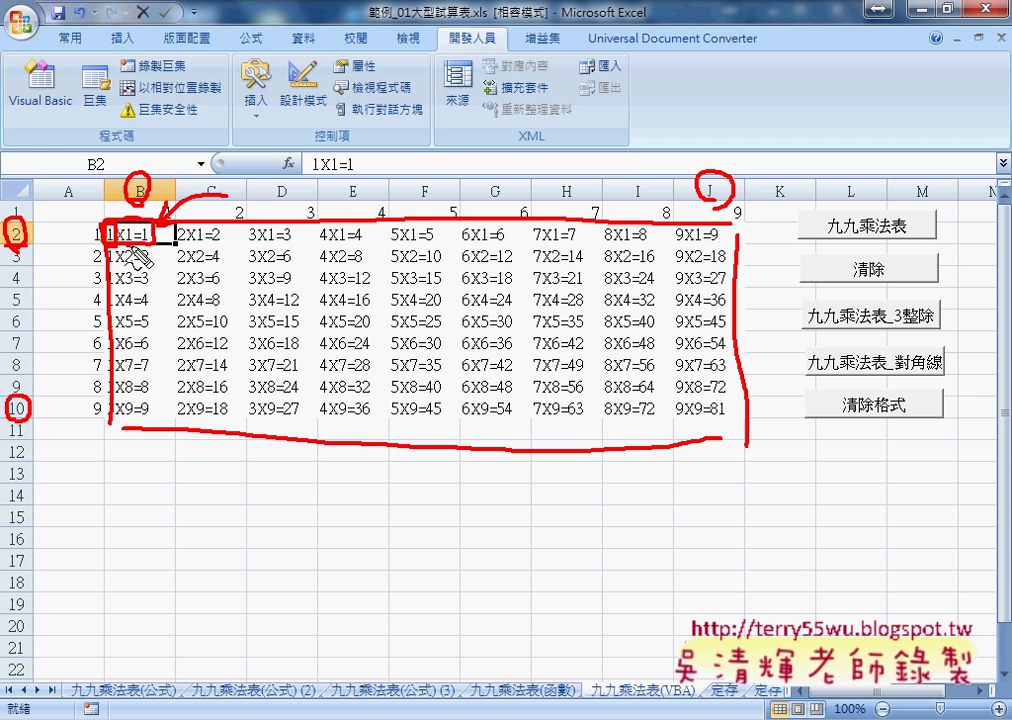
pyautogui.moveTo(120, 226); pyautogui.dragTo(145, 244)
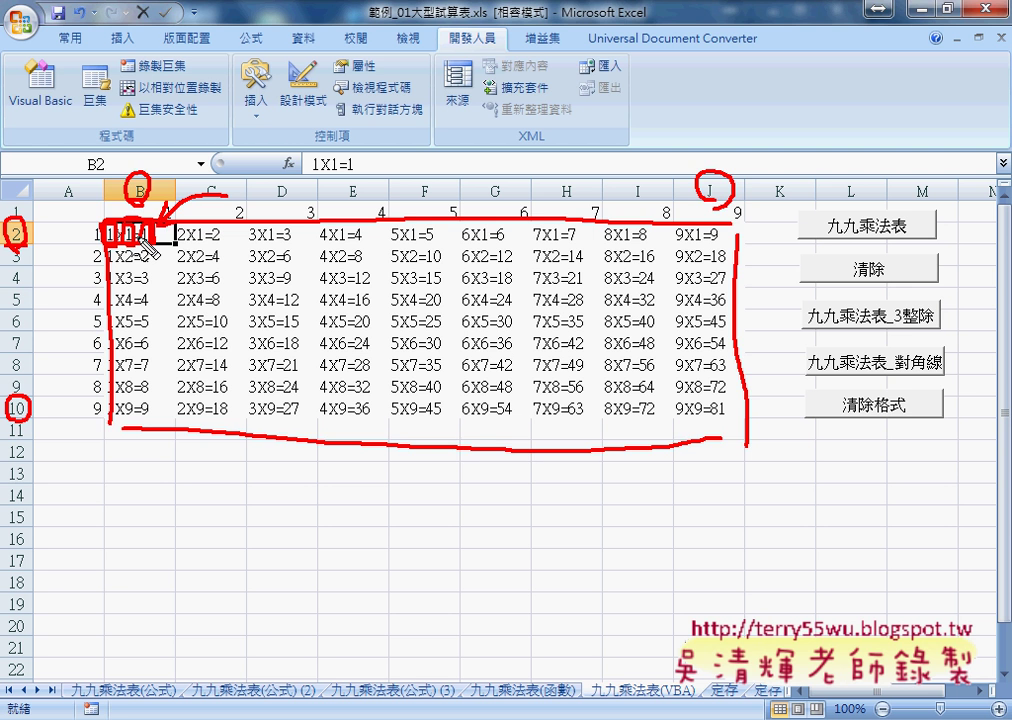
pyautogui.press('Escape')
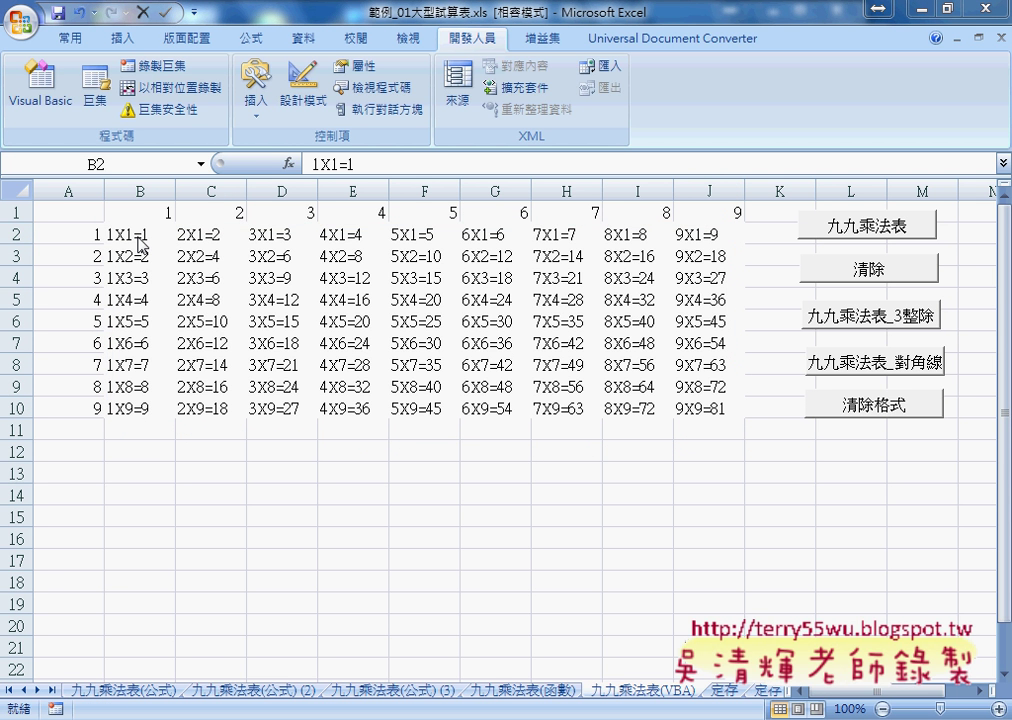
# Step: Open the 九九乘法表 button's macro code in Module1 through Assign Macro's Edit
pyautogui.click(840, 230)
pyautogui.rightClick(840, 232)
pyautogui.click(890, 386)
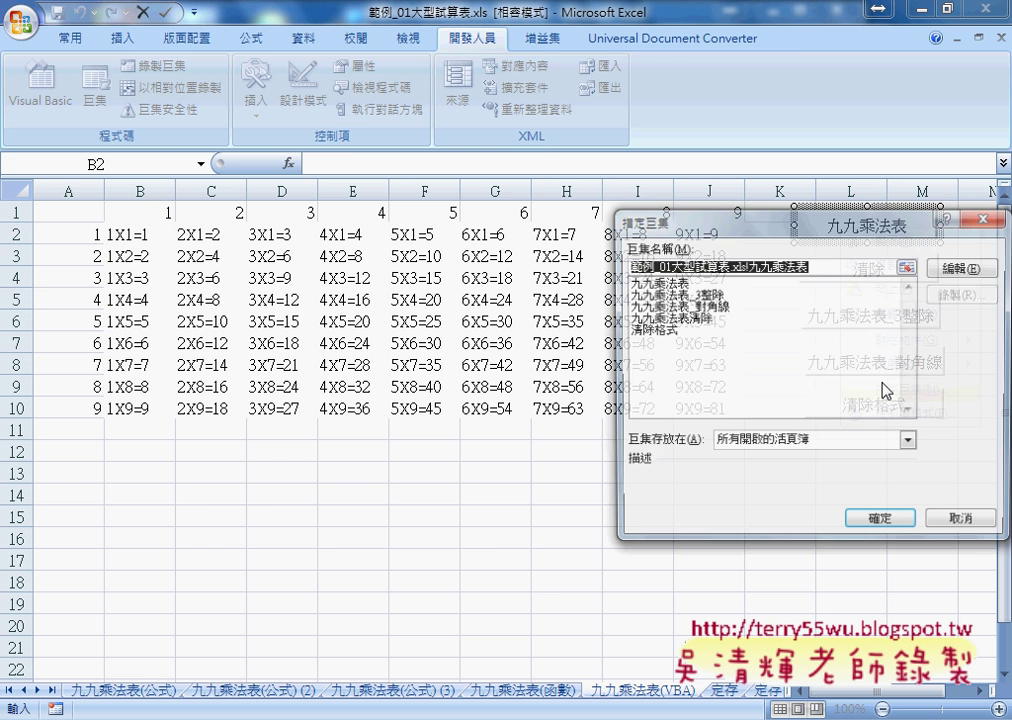
pyautogui.click(947, 268)
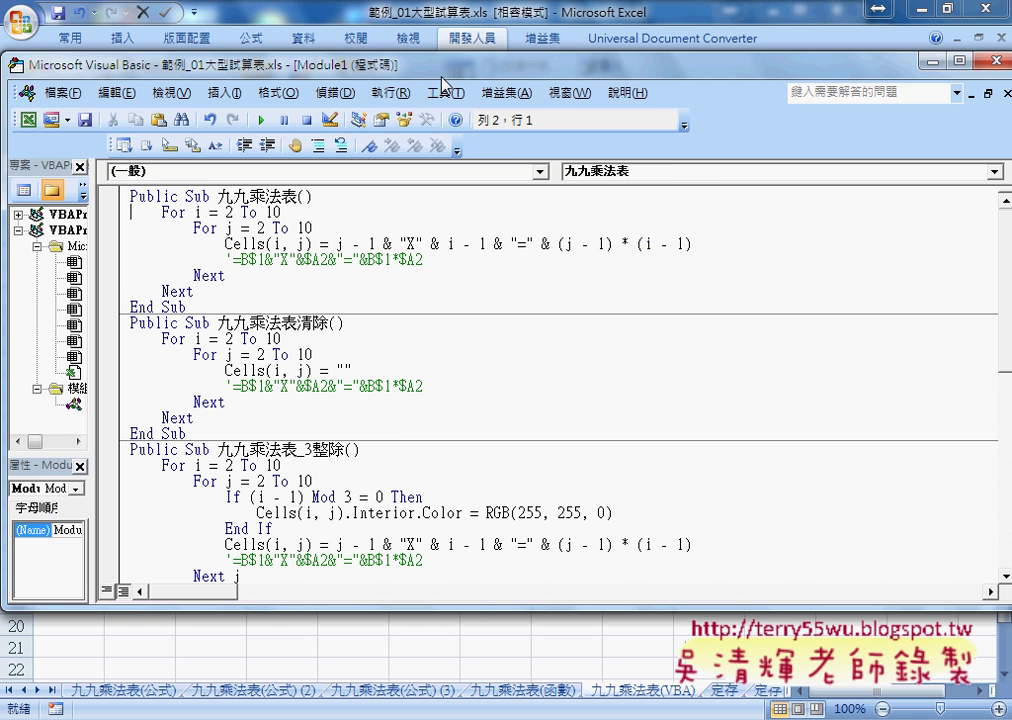
pyautogui.moveTo(447, 73); pyautogui.dragTo(548, 76)
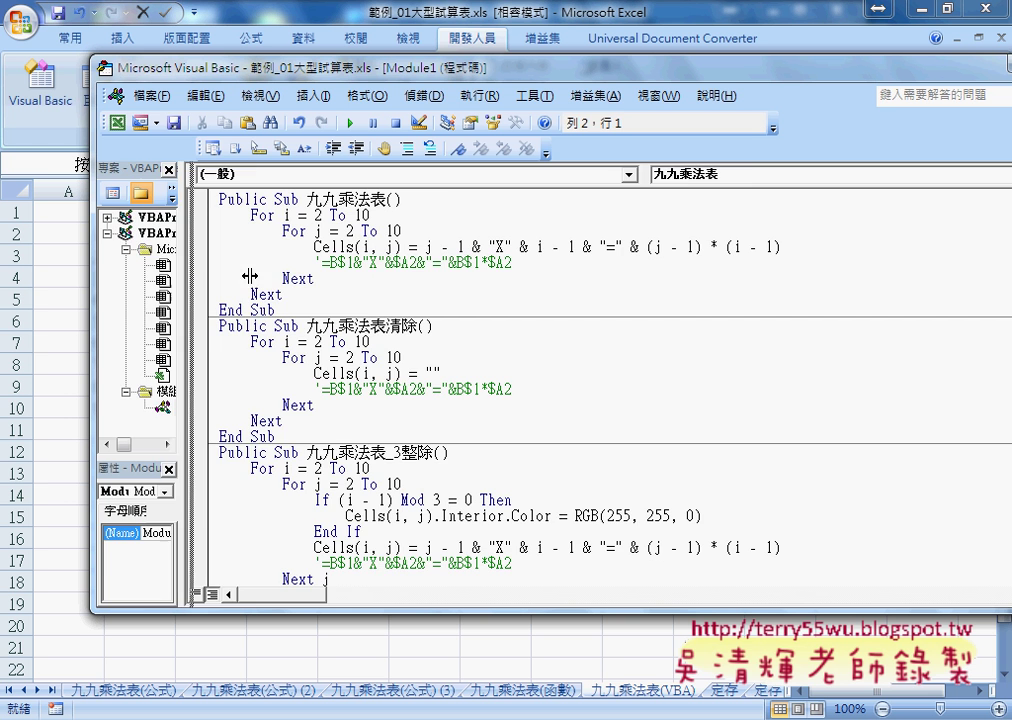
pyautogui.moveTo(145, 278); pyautogui.dragTo(250, 278)
pyautogui.click(190, 408)
pyautogui.click(390, 231)
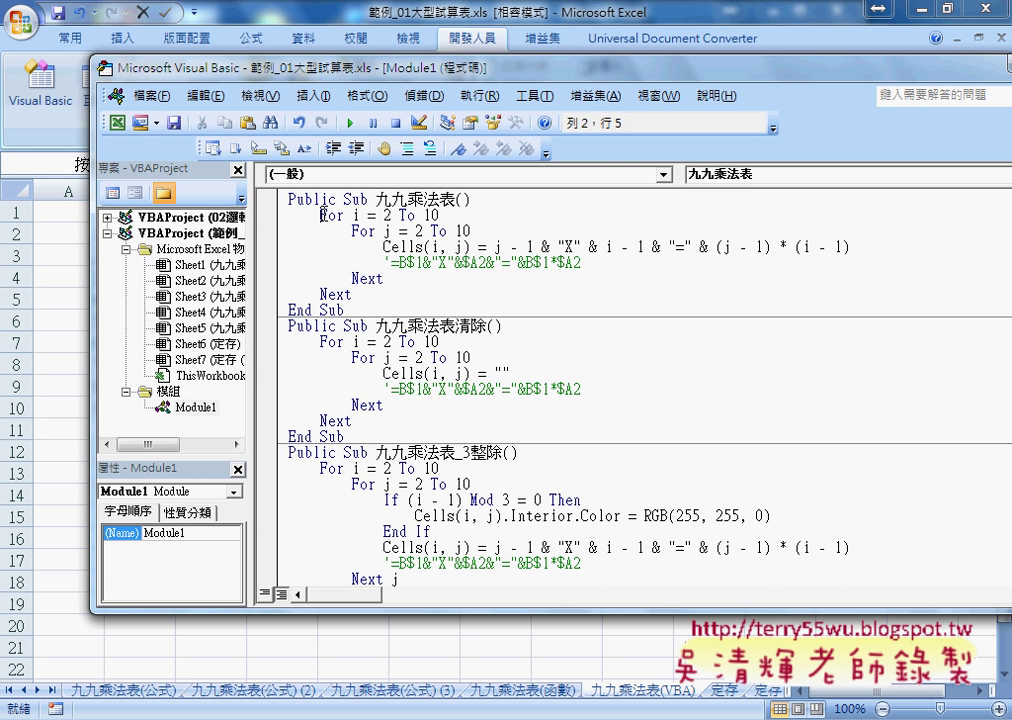
# Step: Highlight the For i and For j loops, Cells(i, j), and the j - 1 and i - 1 factors
pyautogui.moveTo(320, 215); pyautogui.dragTo(453, 214)
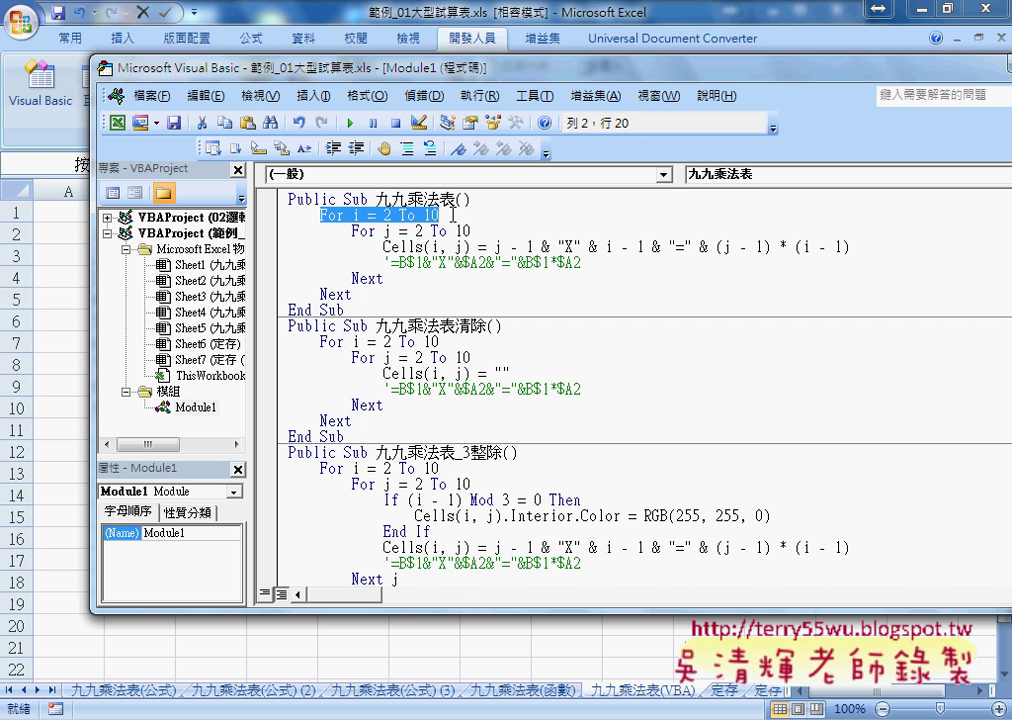
pyautogui.moveTo(352, 231); pyautogui.dragTo(471, 231)
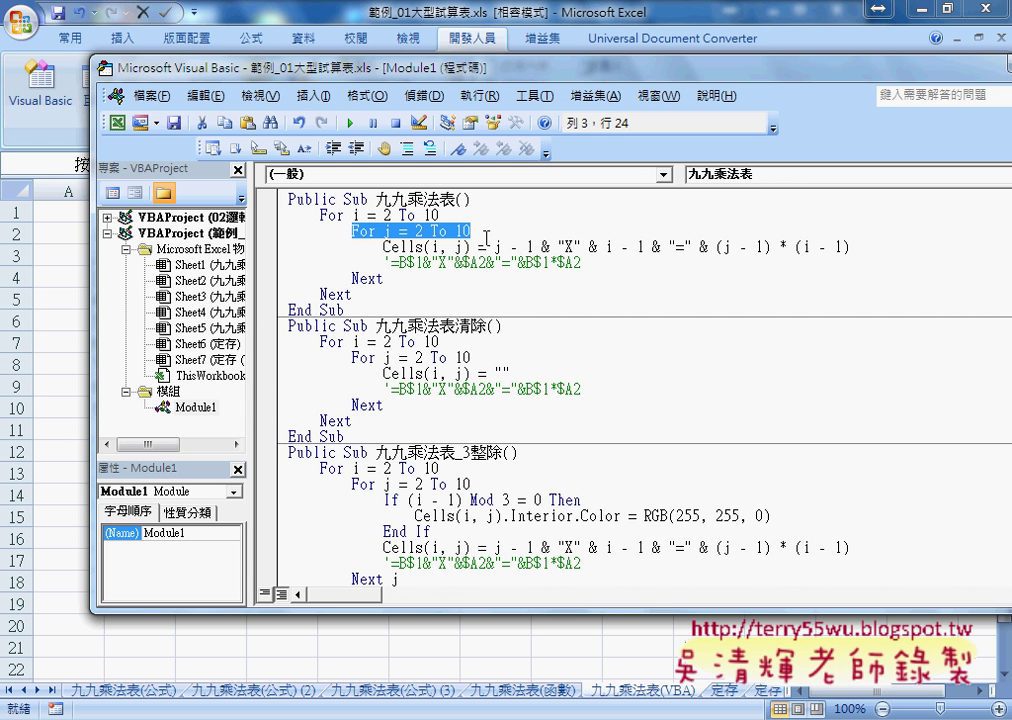
pyautogui.moveTo(400, 68); pyautogui.dragTo(591, 149)
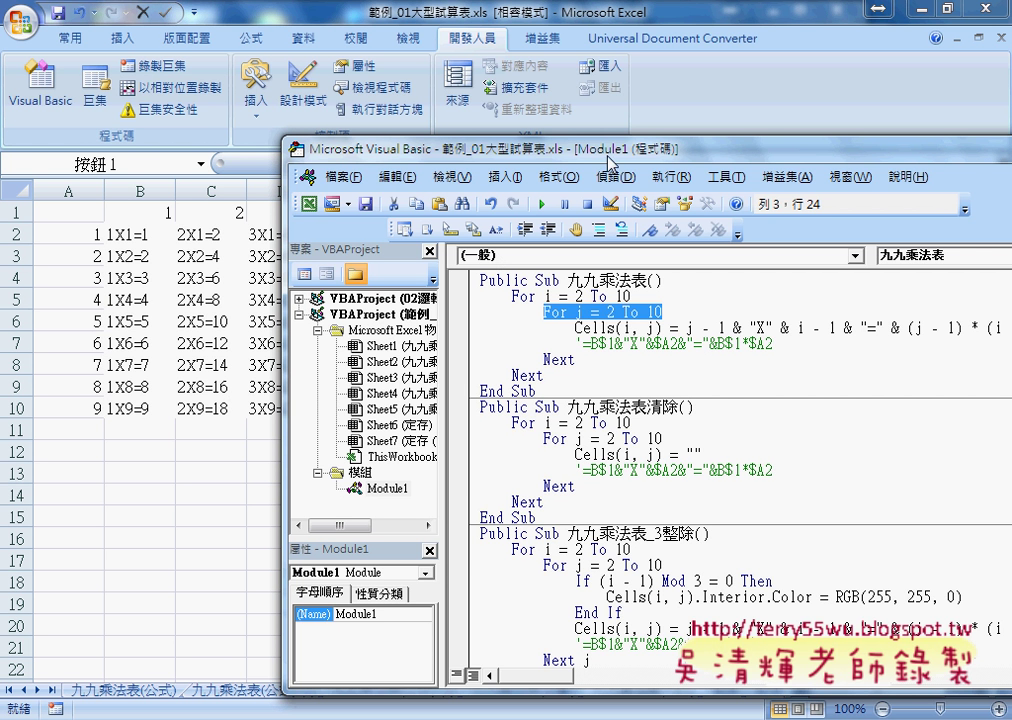
pyautogui.moveTo(575, 328); pyautogui.dragTo(662, 328)
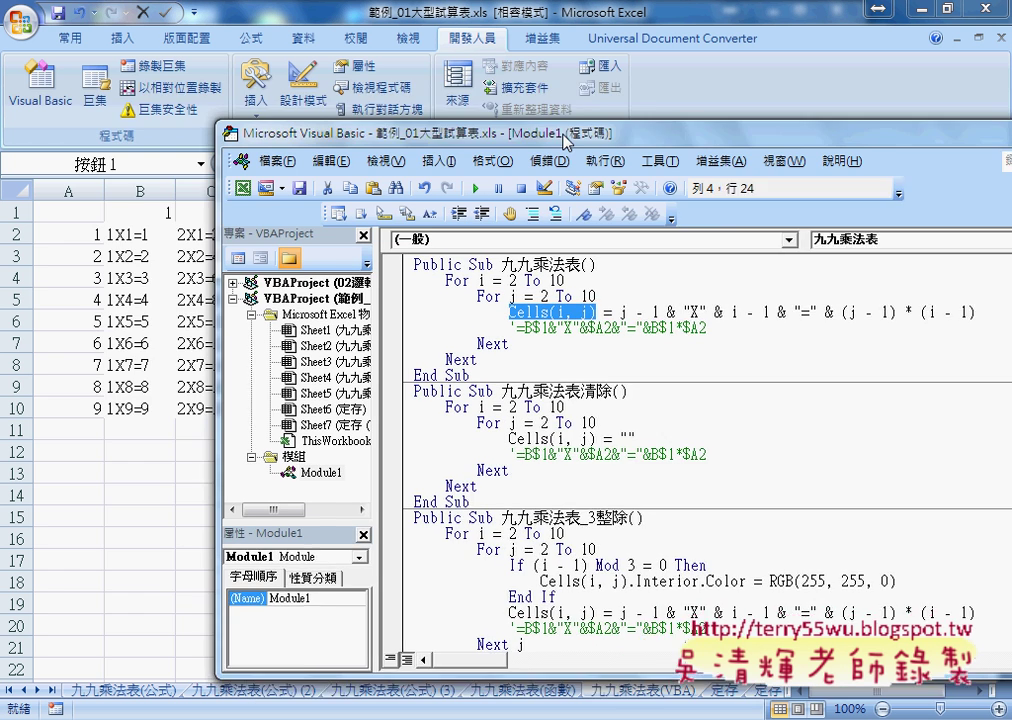
pyautogui.moveTo(626, 151); pyautogui.dragTo(380, 101)
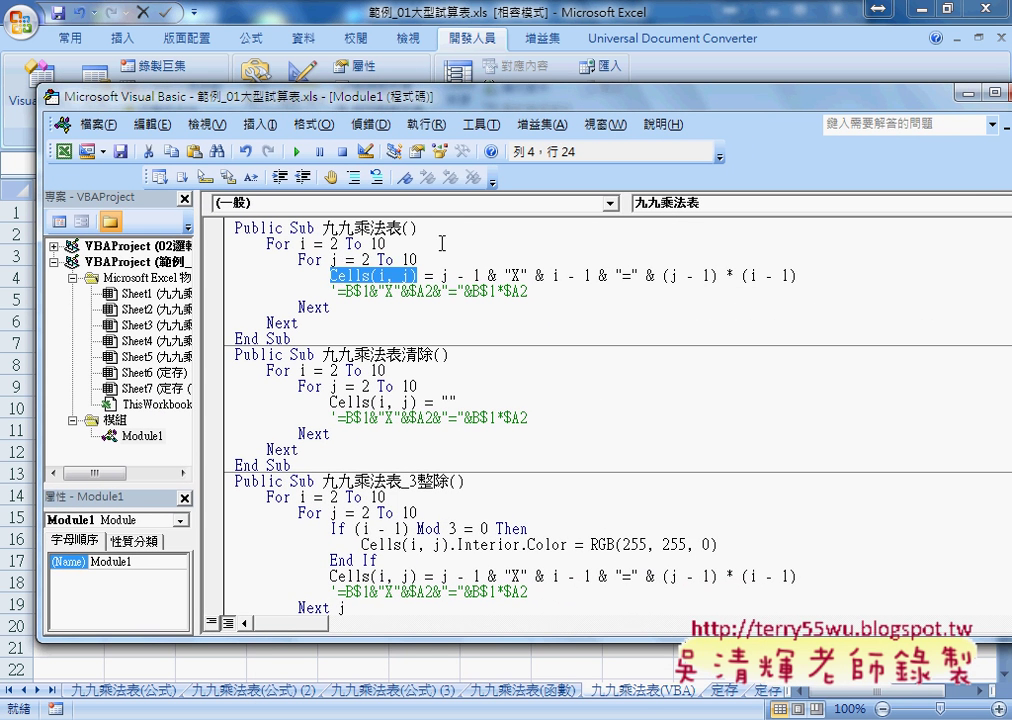
pyautogui.moveTo(442, 276); pyautogui.dragTo(480, 276)
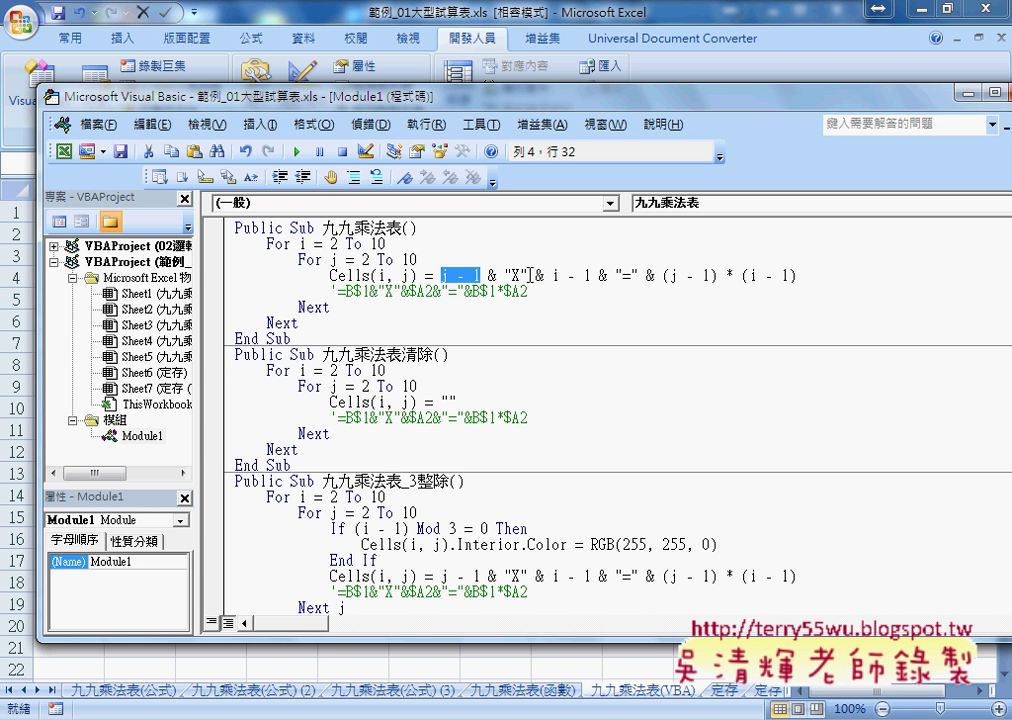
pyautogui.write('j - 1')
pyautogui.moveTo(528, 276)
pyautogui.mouseDown()
pyautogui.moveTo(498, 276)
pyautogui.moveTo(594, 276)
pyautogui.mouseUp()
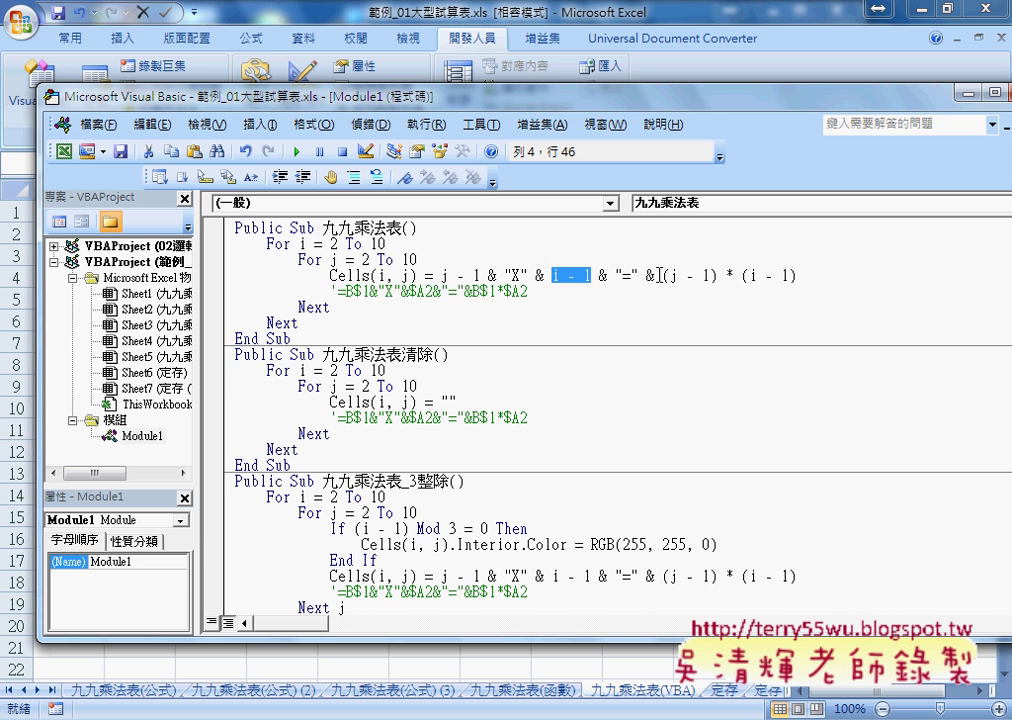
pyautogui.moveTo(663, 276); pyautogui.dragTo(808, 279)
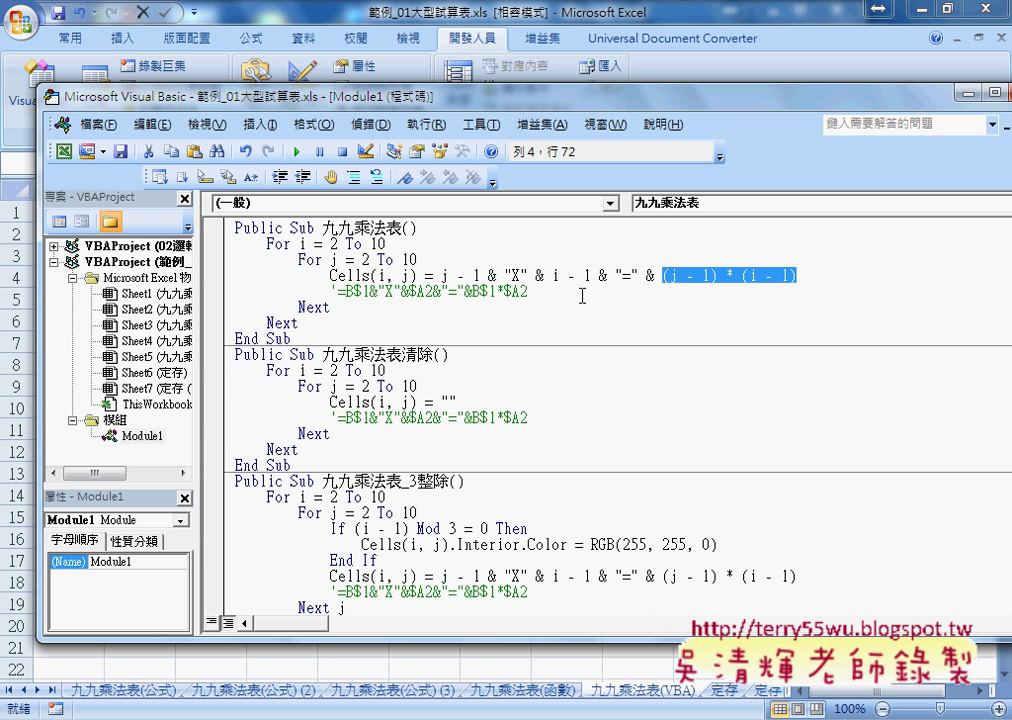
# Step: Add parentheses so the formula's product reads (j - 1) * (i - 1)
pyautogui.click(444, 276)
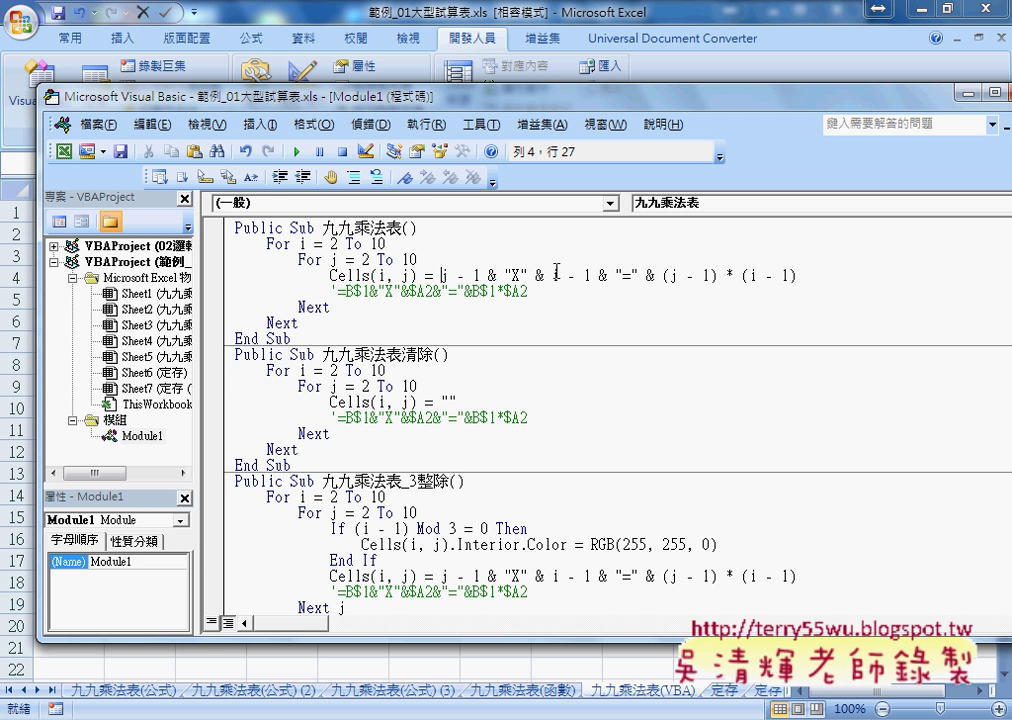
pyautogui.write('(')
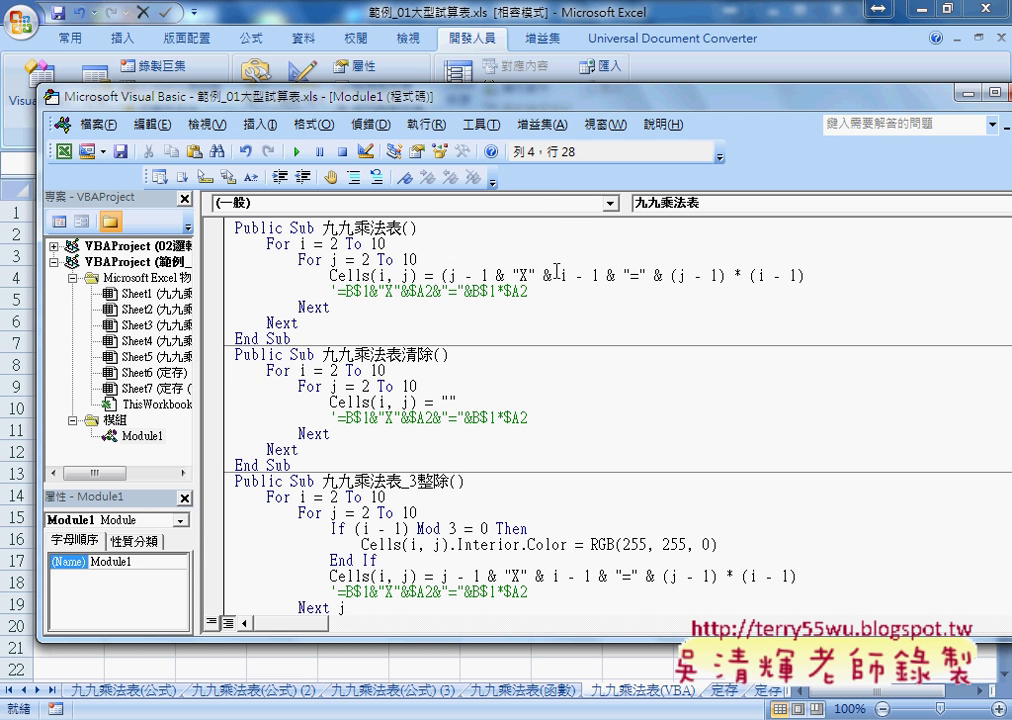
pyautogui.click(490, 275)
pyautogui.write(')')
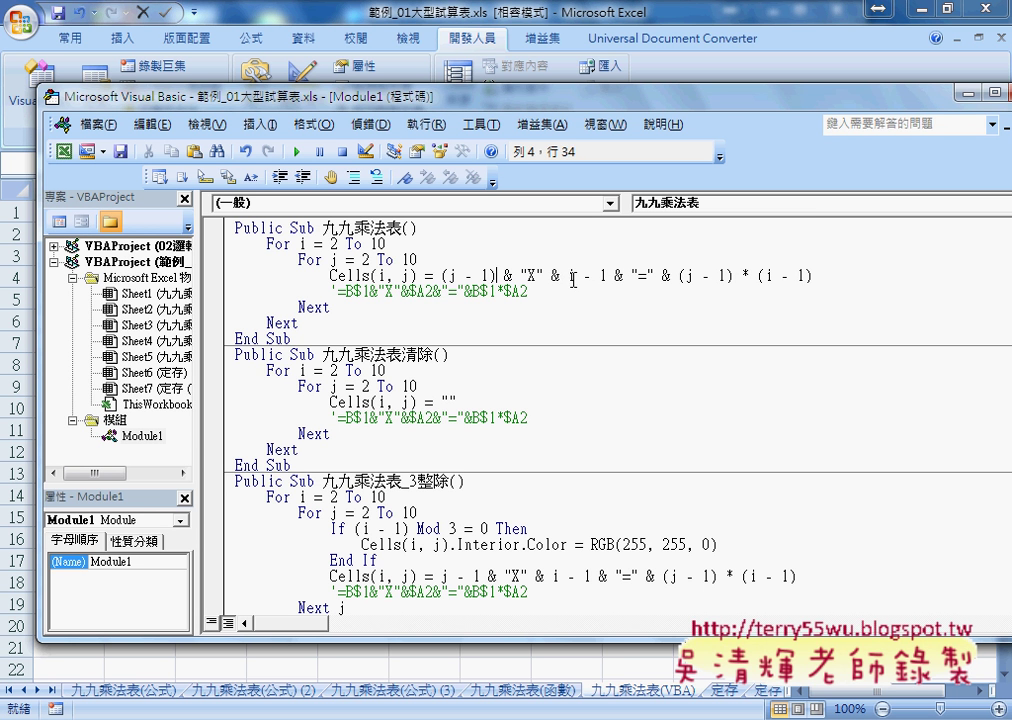
pyautogui.click(569, 276)
pyautogui.write('(')
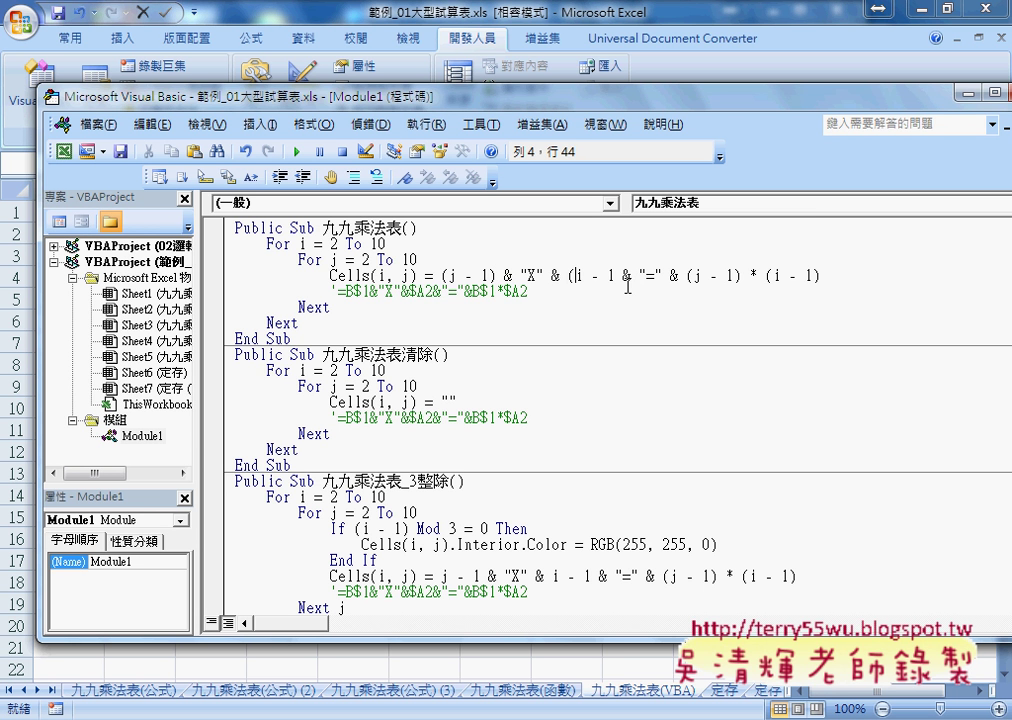
pyautogui.click(623, 276)
pyautogui.write(')')
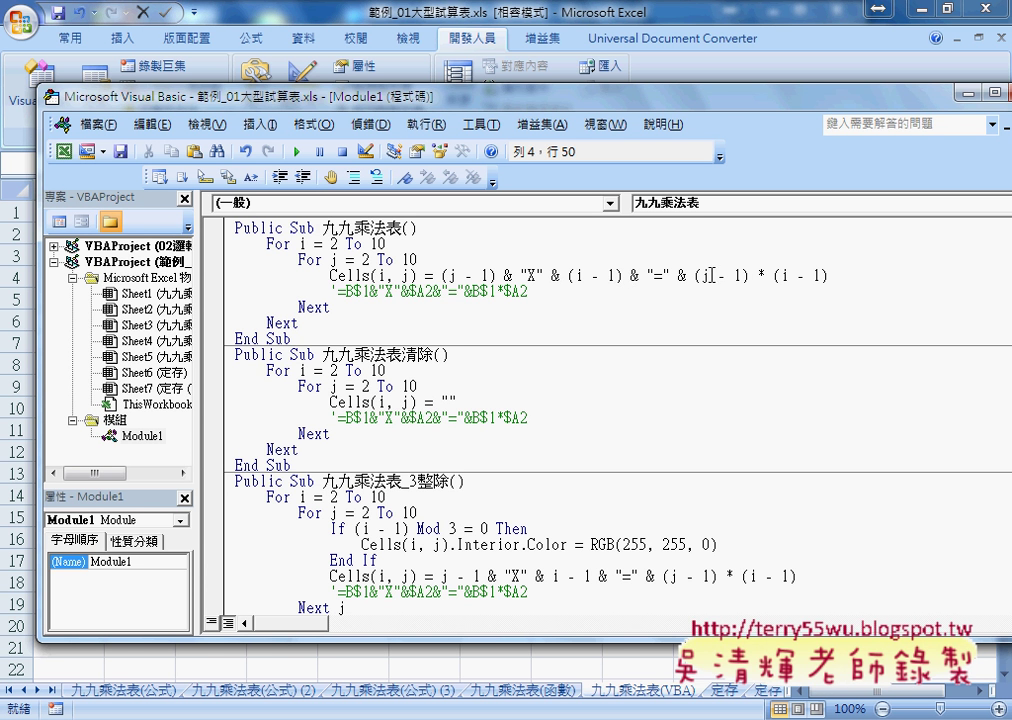
pyautogui.moveTo(694, 276); pyautogui.dragTo(838, 272)
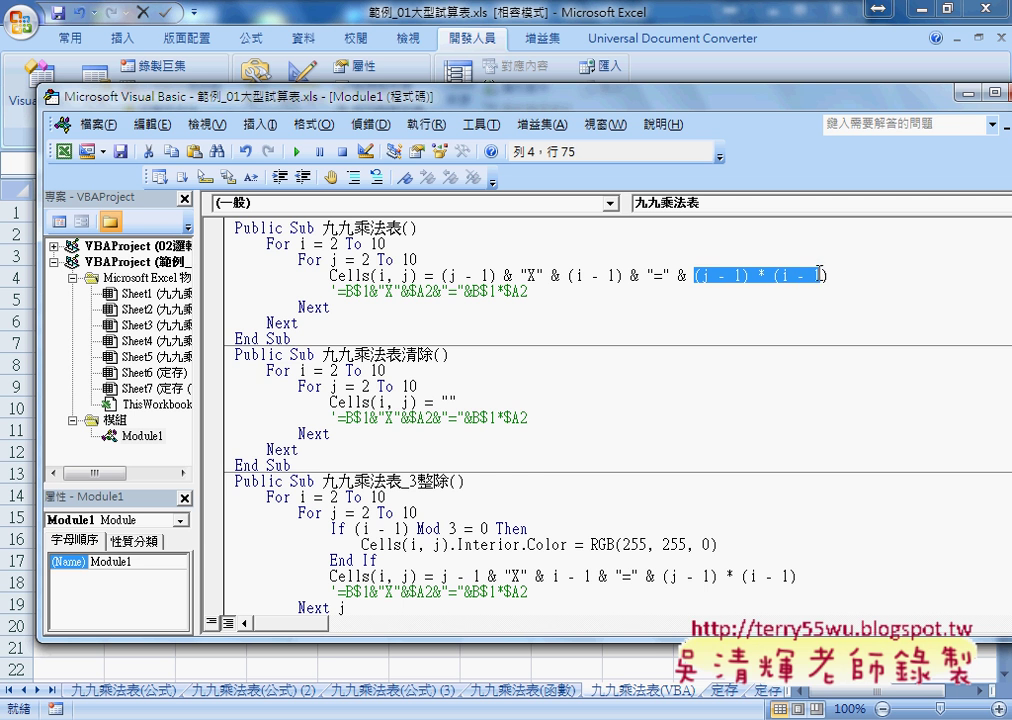
pyautogui.click(751, 276)
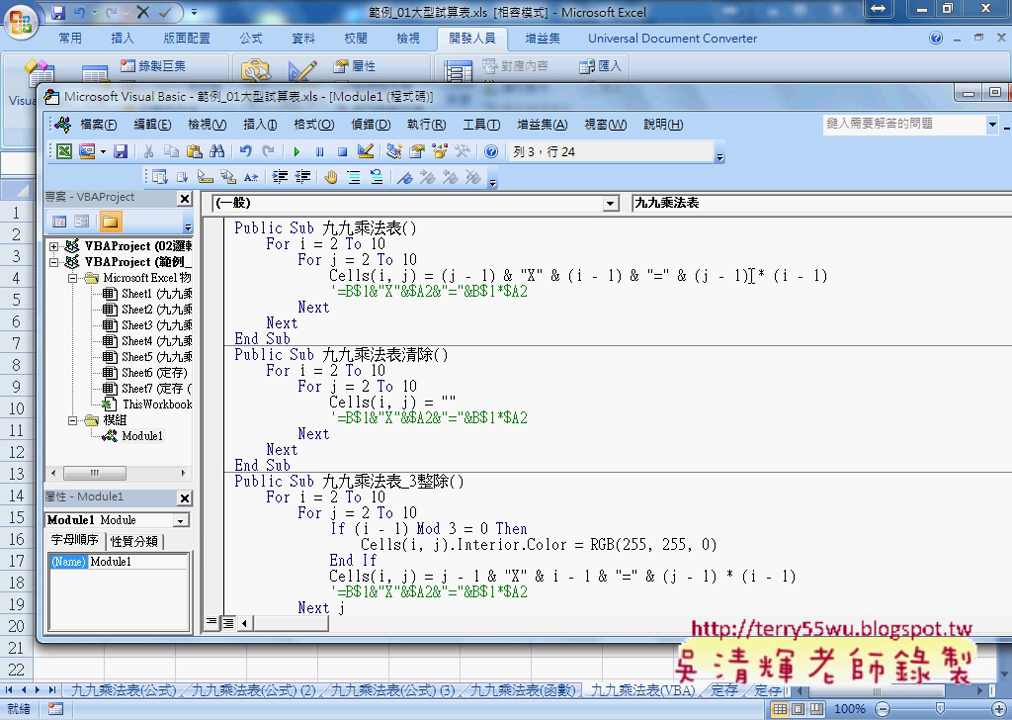
pyautogui.moveTo(752, 276)
pyautogui.mouseDown()
pyautogui.moveTo(788, 276)
pyautogui.moveTo(714, 278)
pyautogui.mouseUp()
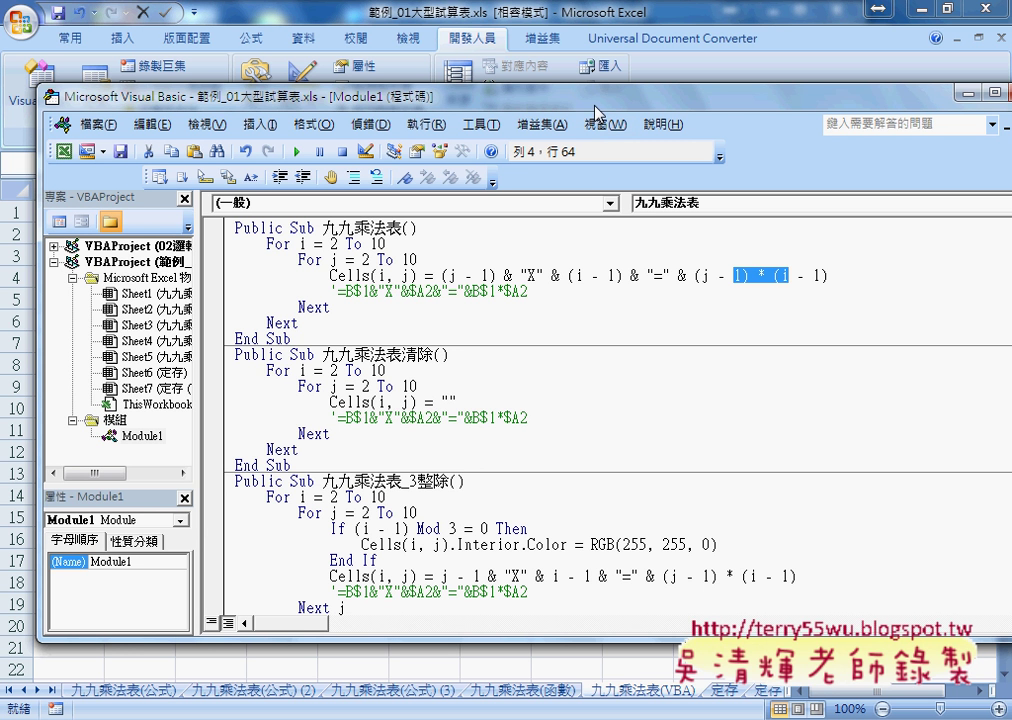
# Step: Back in Excel, clear the multiplication results from B2:J10 with the 清除 button
pyautogui.click(565, 22)
pyautogui.click(983, 285)
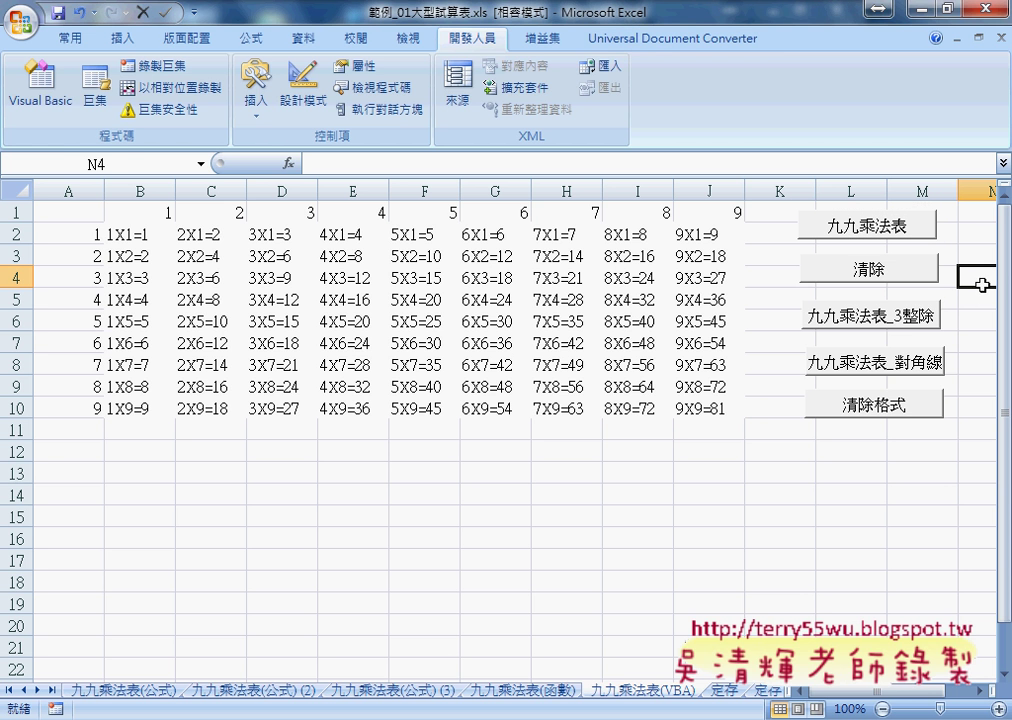
pyautogui.click(877, 276)
# Step: Open the 清除 button's 九九乘法表清除 macro for editing via Assign Macro
pyautogui.rightClick(879, 277)
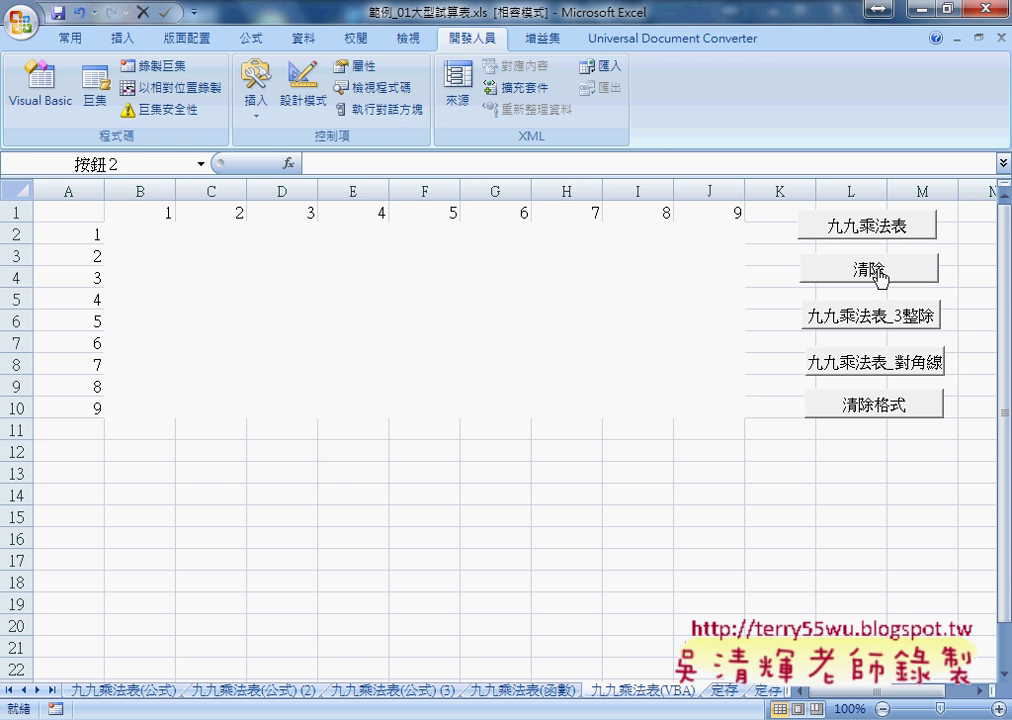
pyautogui.click(800, 430)
pyautogui.click(962, 318)
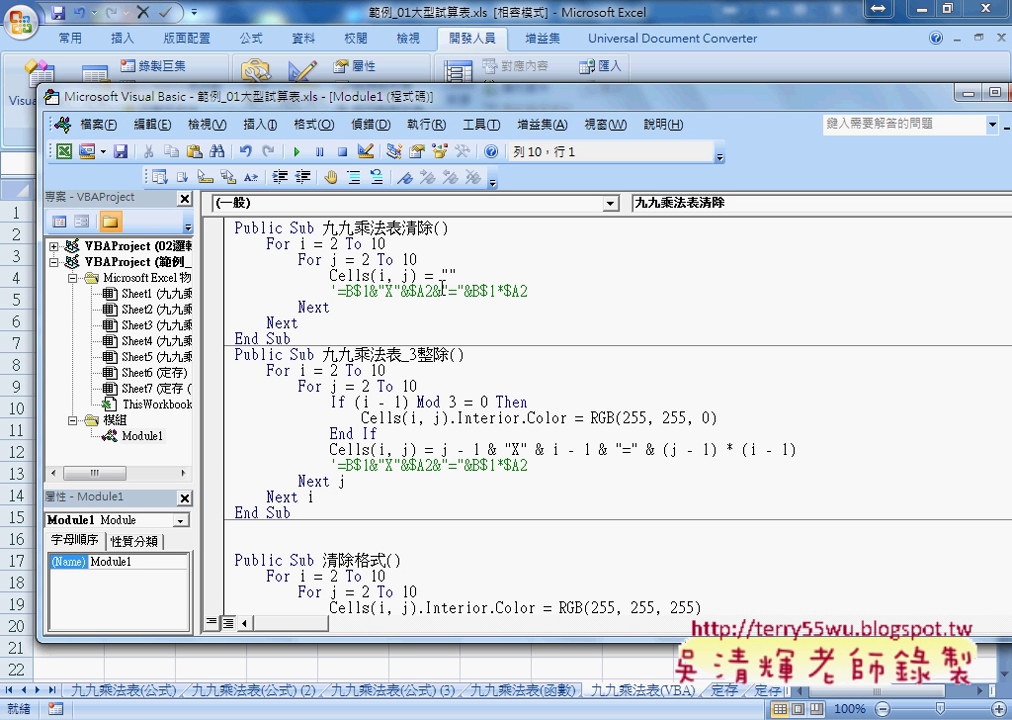
# Step: Select the For…Next clearing loop in 九九乘法表清除 and comment it out
pyautogui.moveTo(440, 275); pyautogui.dragTo(460, 275)
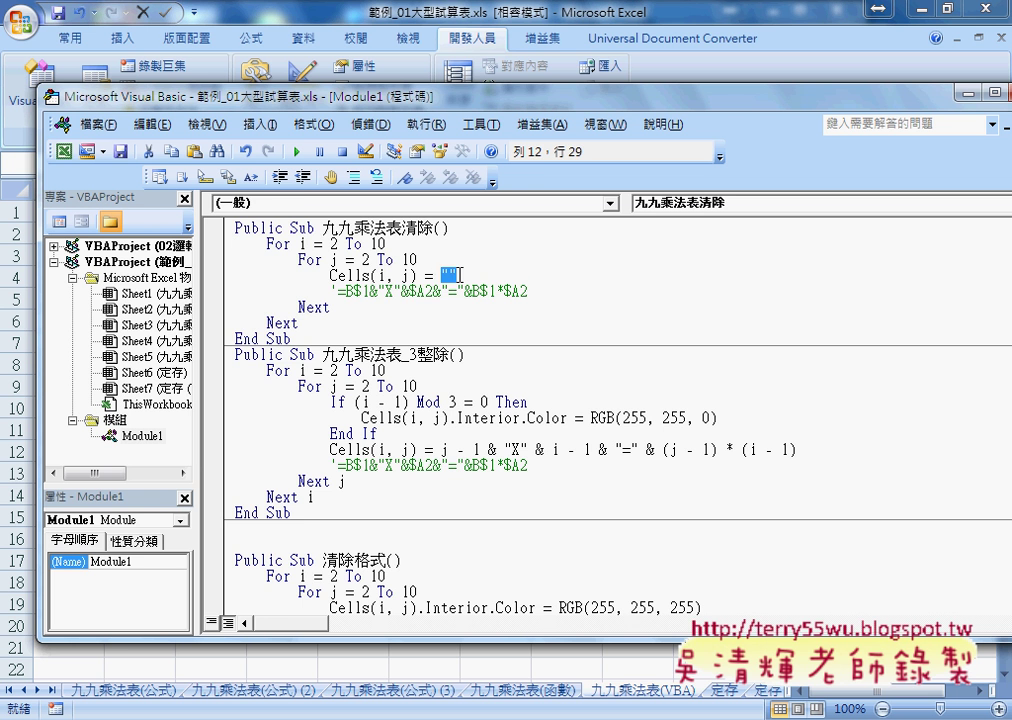
pyautogui.moveTo(219, 322); pyautogui.dragTo(219, 250)
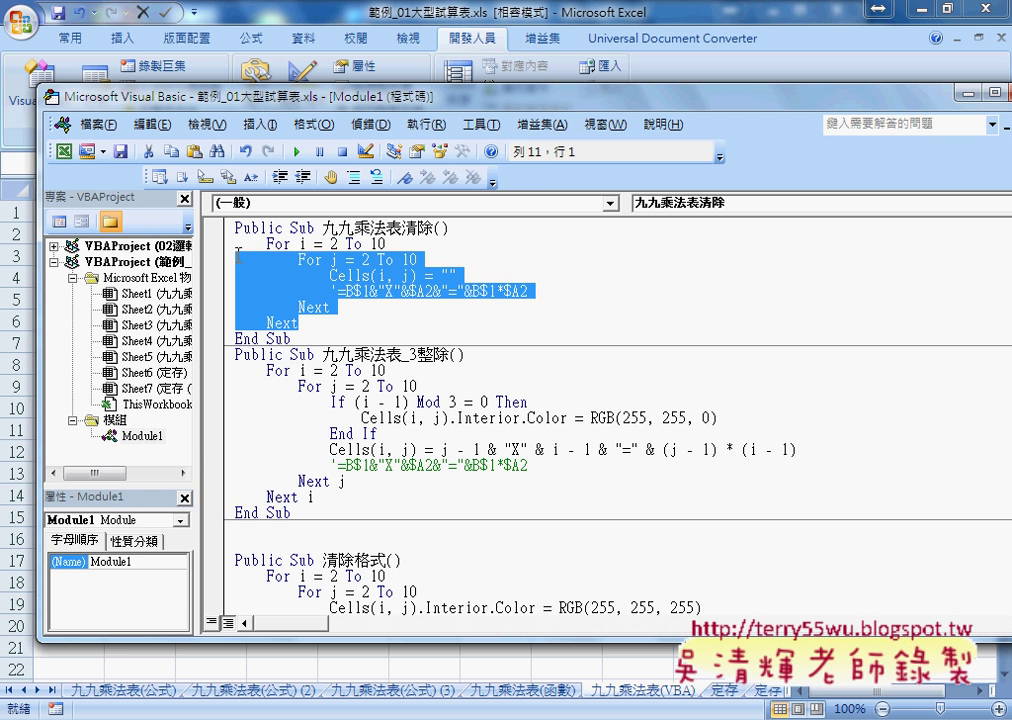
pyautogui.scroll(3, 219, 258)
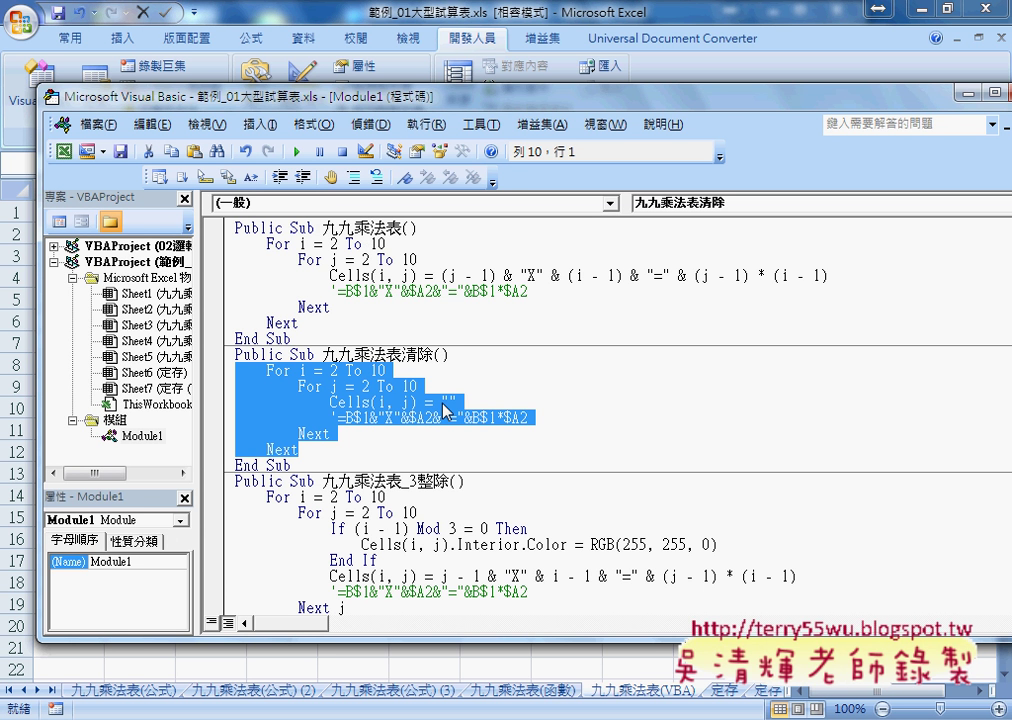
pyautogui.click(354, 177)
# Step: Start an indented new line below the loop beginning with range("
pyautogui.click(339, 449)
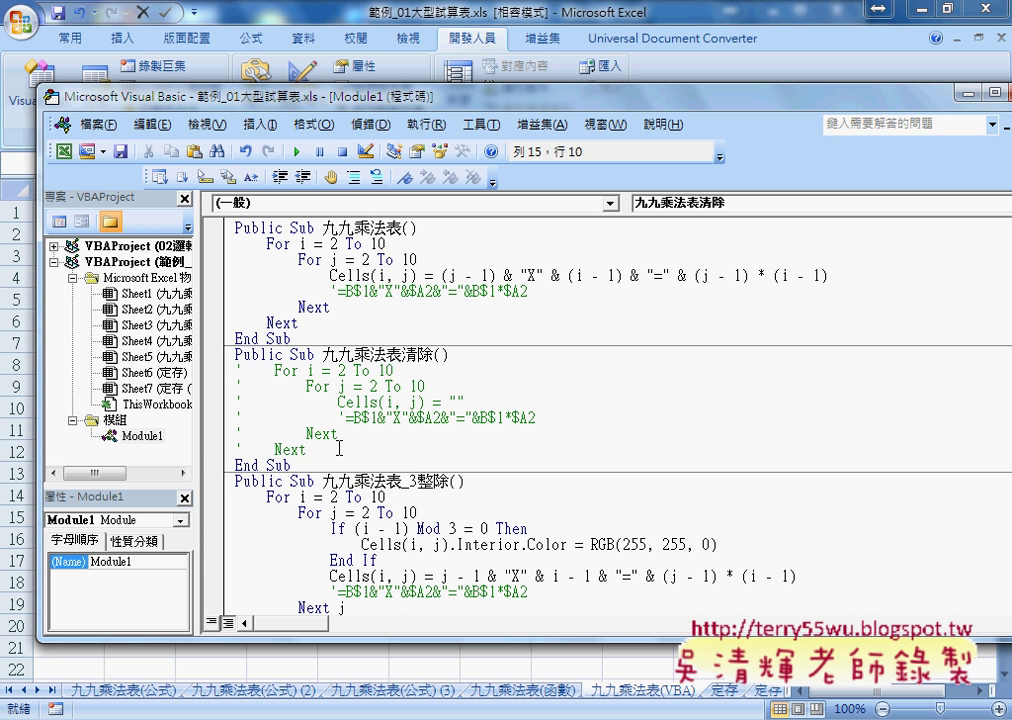
pyautogui.press('Return')
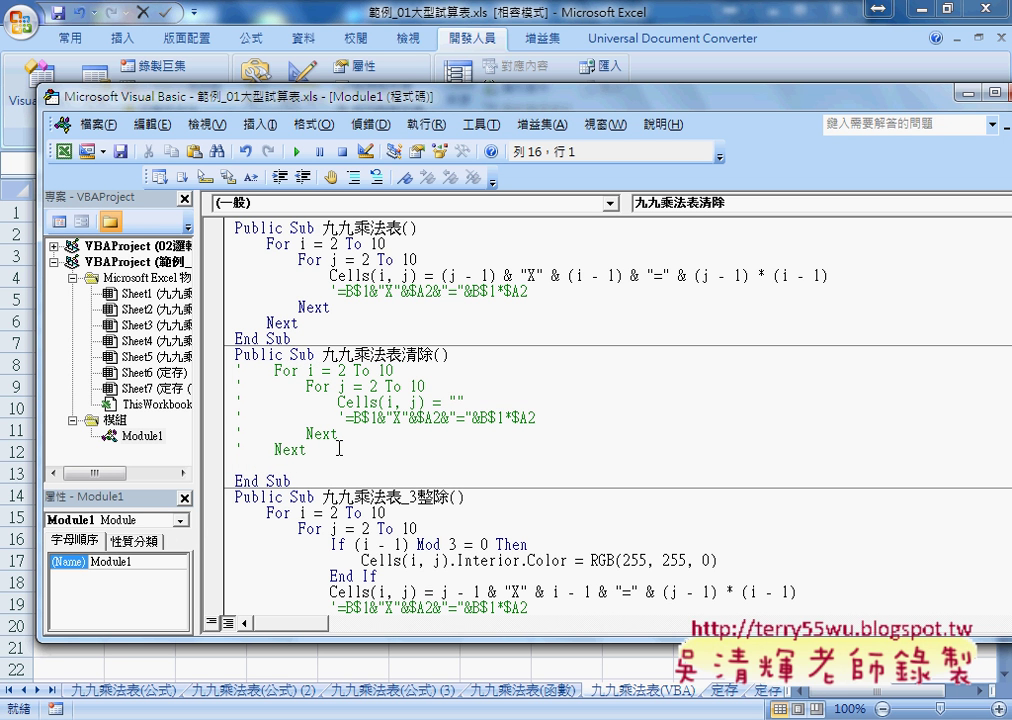
pyautogui.press('Tab')
pyautogui.write('ra')
pyautogui.write('nge(')
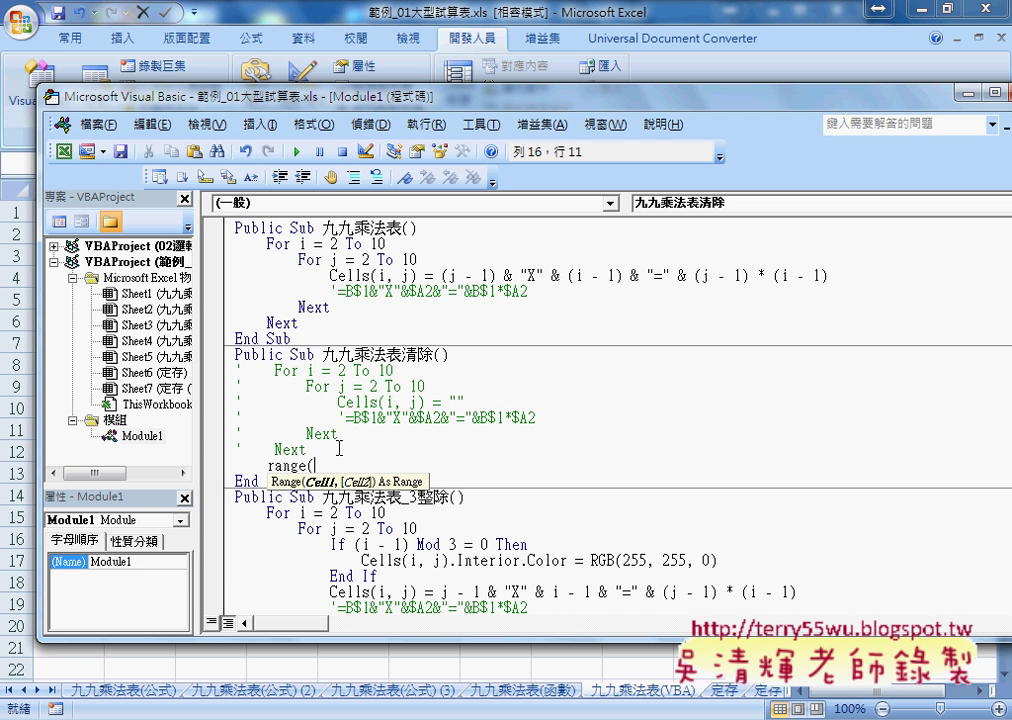
pyautogui.write('"')
# Step: Extend the line to range("B2:J10").cl and move to ClearContents in the suggestion list
pyautogui.moveTo(255, 103); pyautogui.dragTo(455, 113)
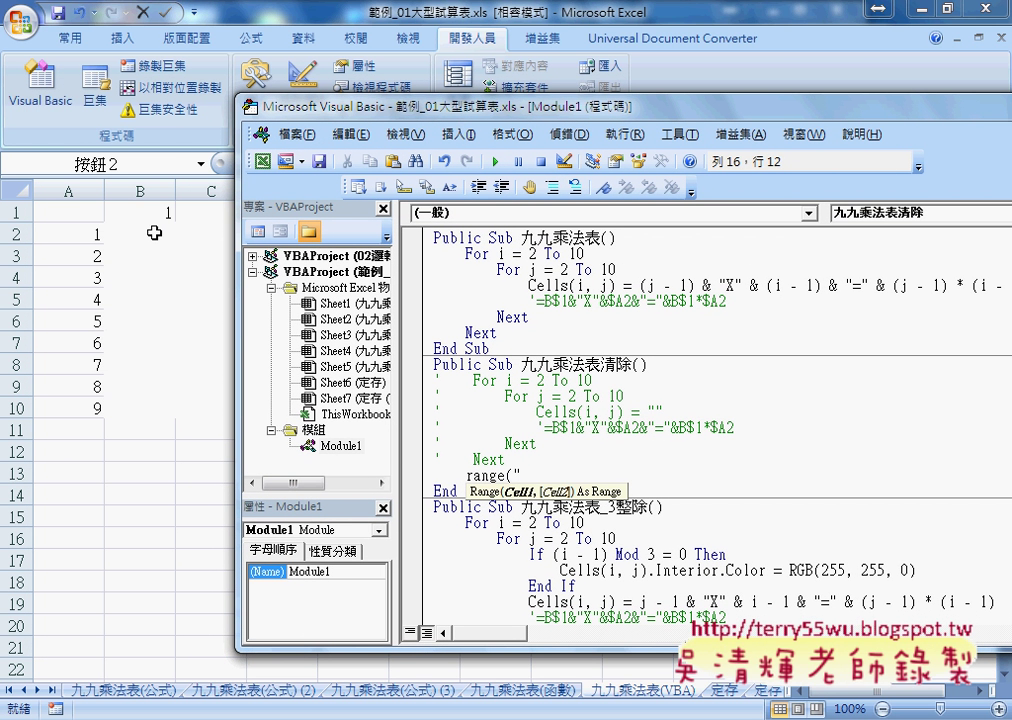
pyautogui.write('B2:')
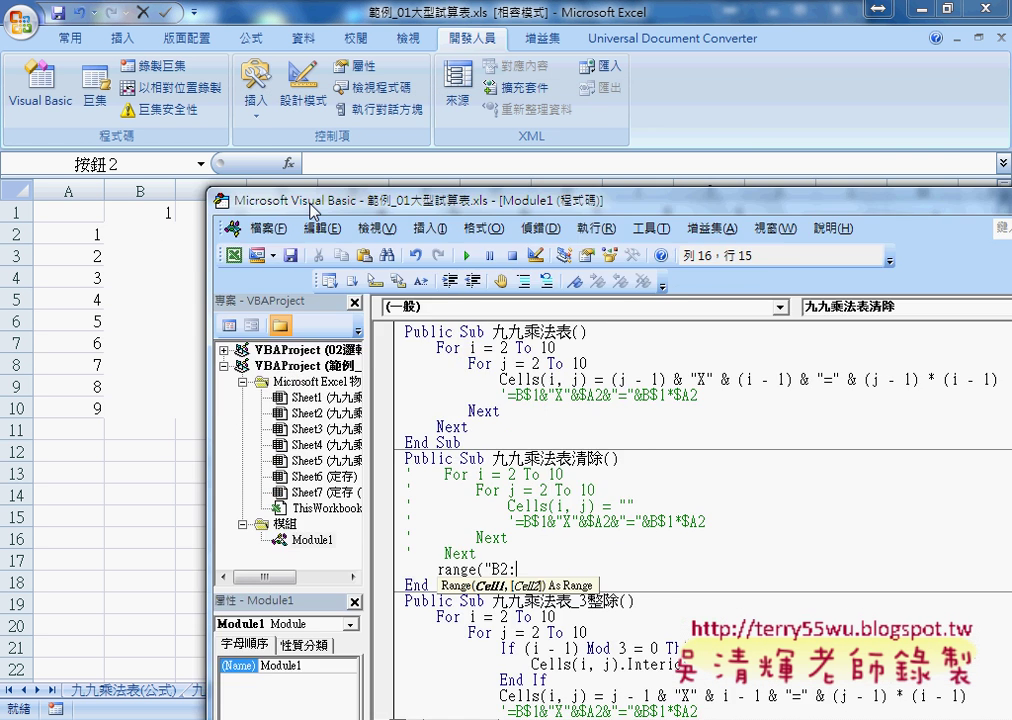
pyautogui.moveTo(340, 108)
pyautogui.mouseDown()
pyautogui.moveTo(280, 290)
pyautogui.moveTo(220, 128)
pyautogui.mouseUp()
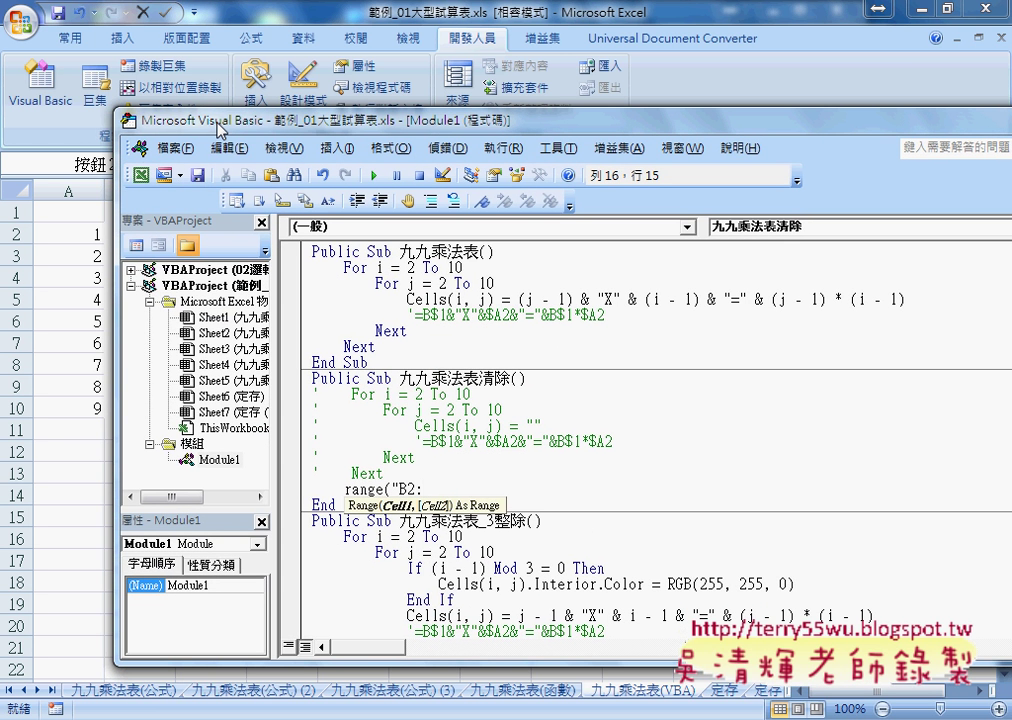
pyautogui.write('J10')
pyautogui.write('")')
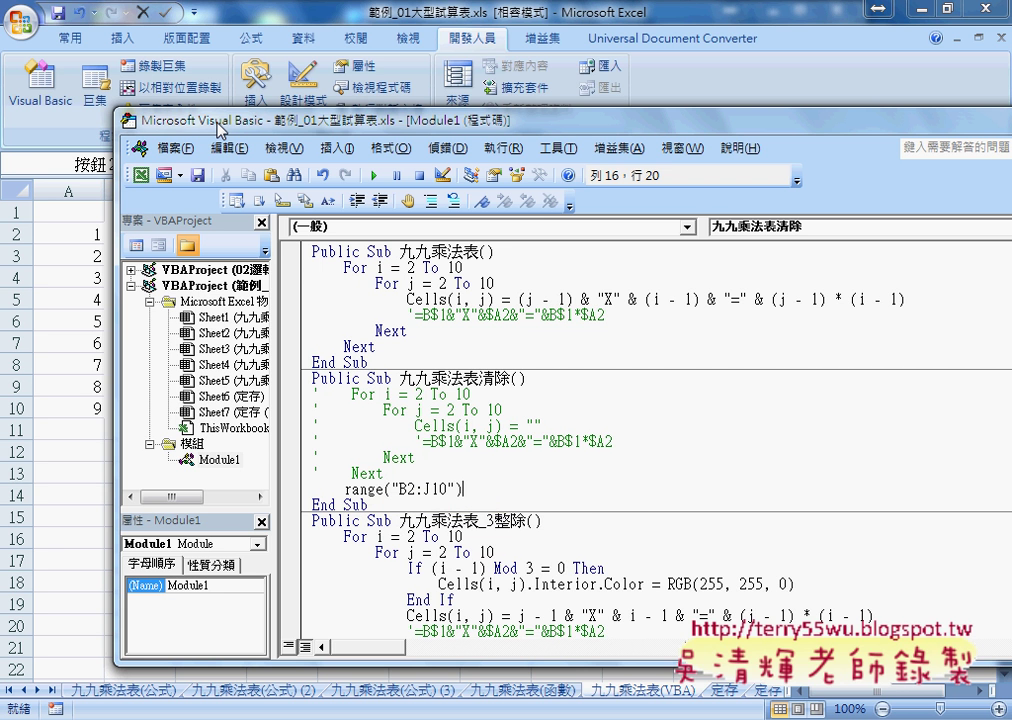
pyautogui.write('.c')
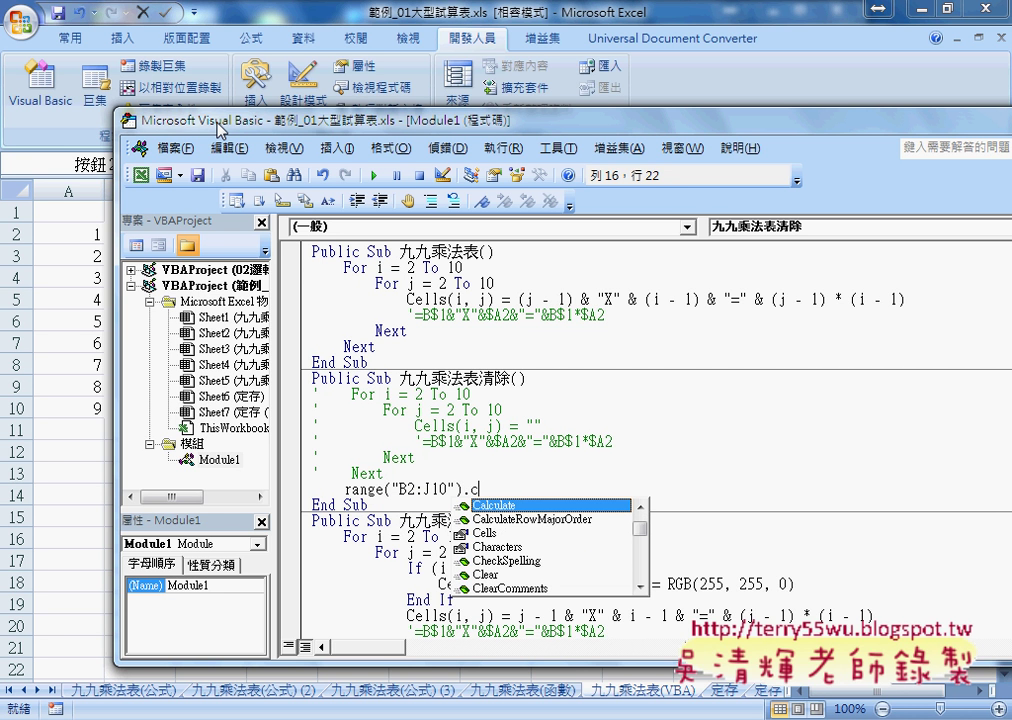
pyautogui.write('l')
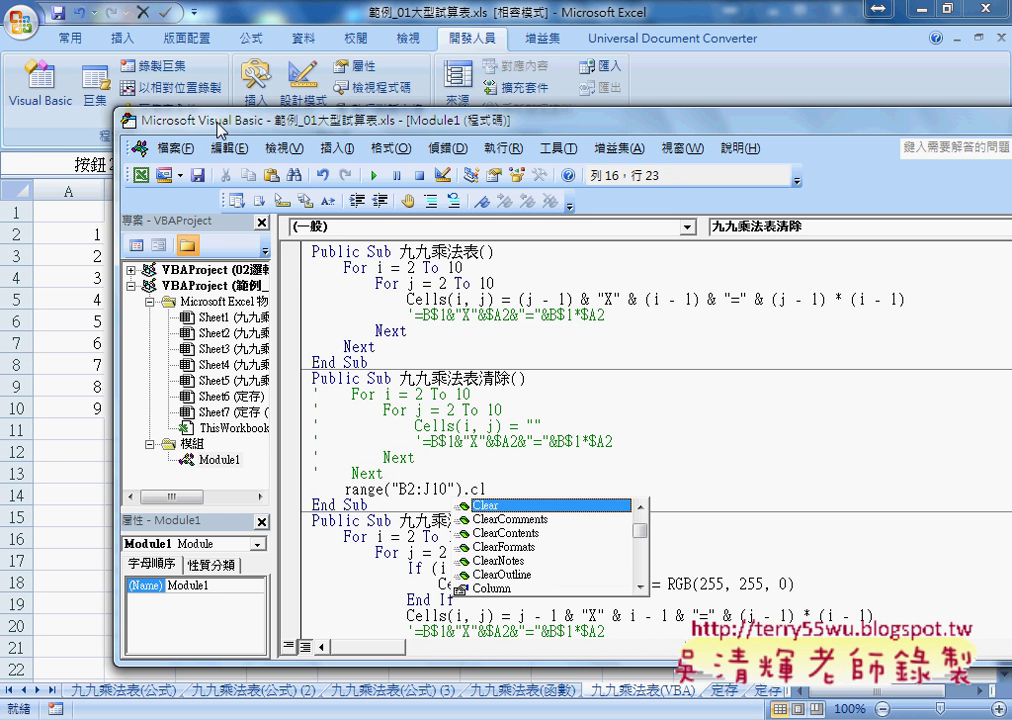
pyautogui.press('Down')
pyautogui.press('Down')
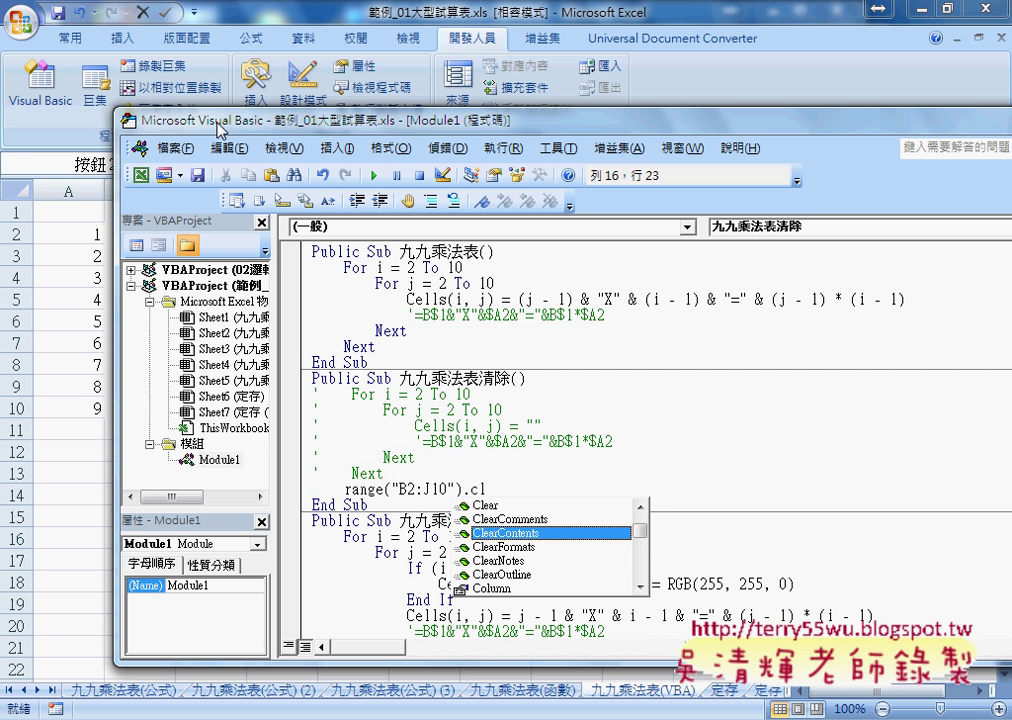
pyautogui.press('Up')
pyautogui.press('Up')
pyautogui.press('Down')
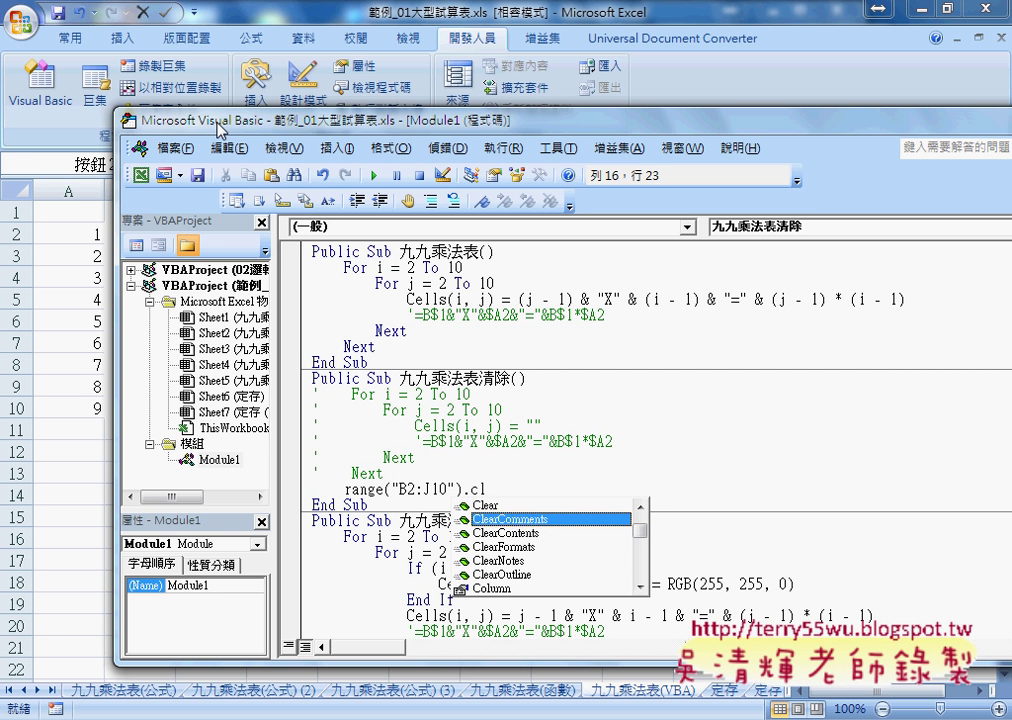
pyautogui.press('Down')
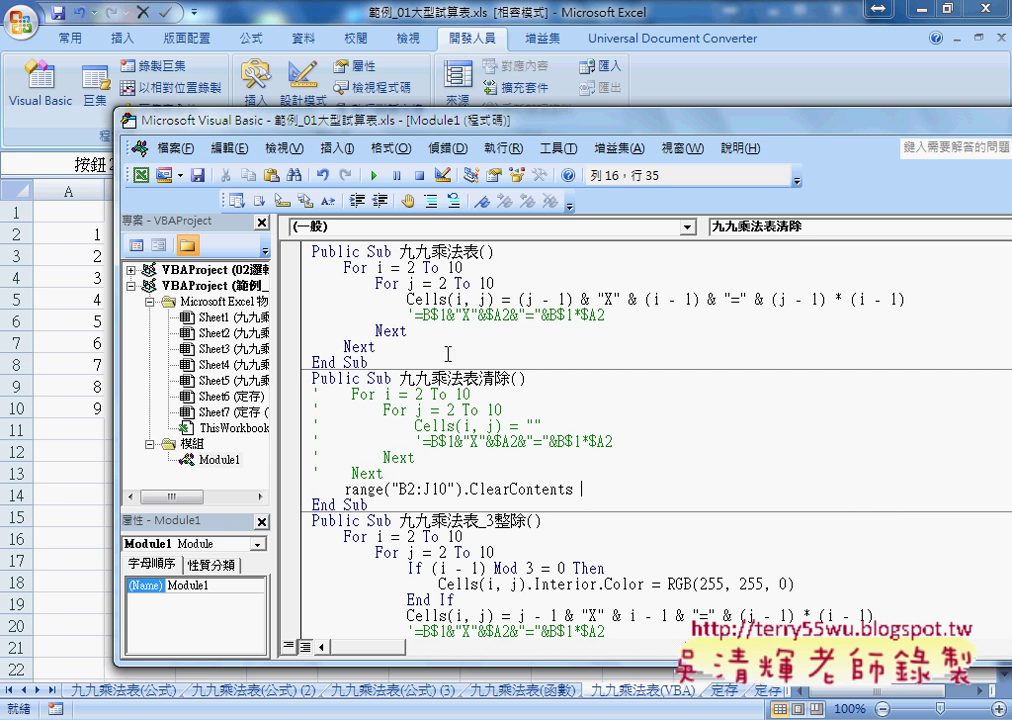
# Step: Fill the table, clear it with the revised clear macro, then refill B2:J10
pyautogui.click(679, 8)
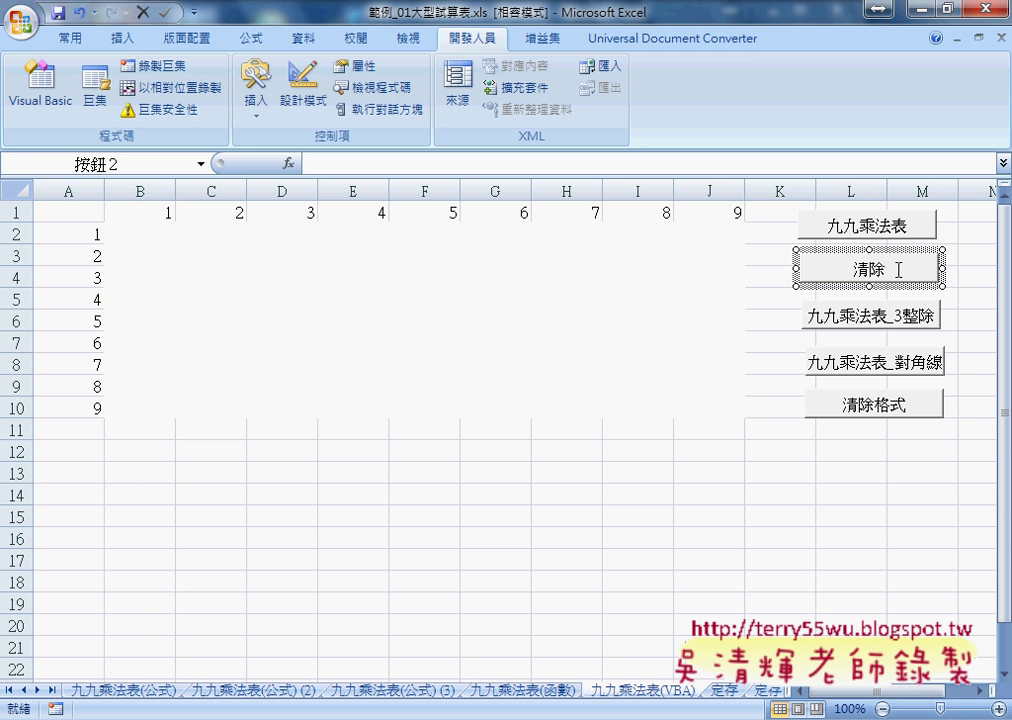
pyautogui.click(967, 240)
pyautogui.click(860, 229)
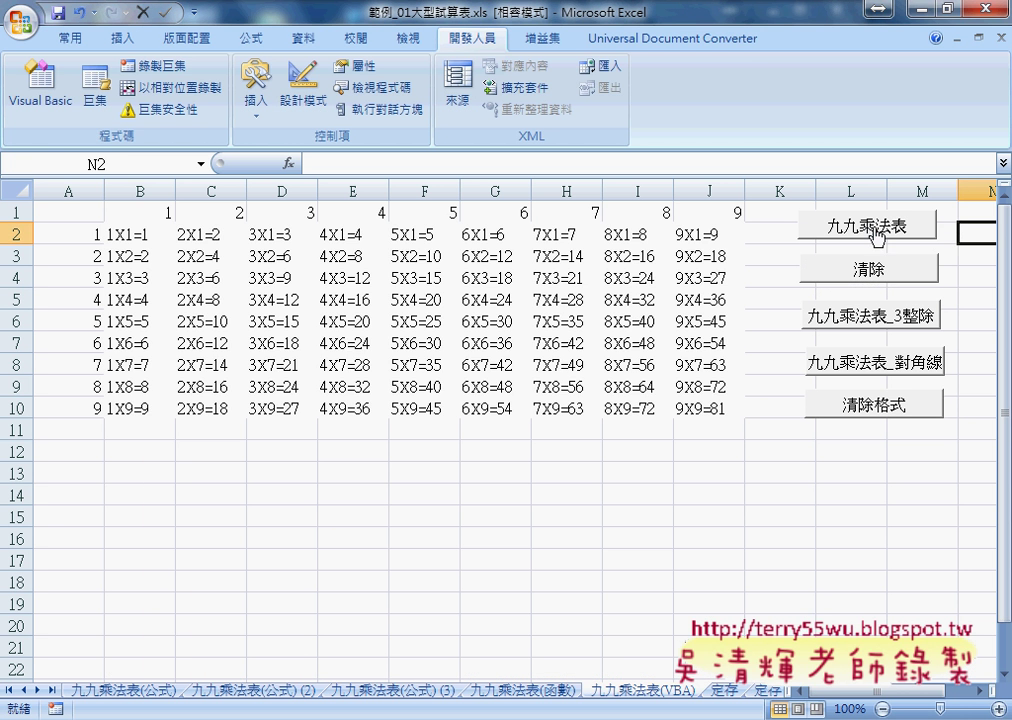
pyautogui.click(884, 279)
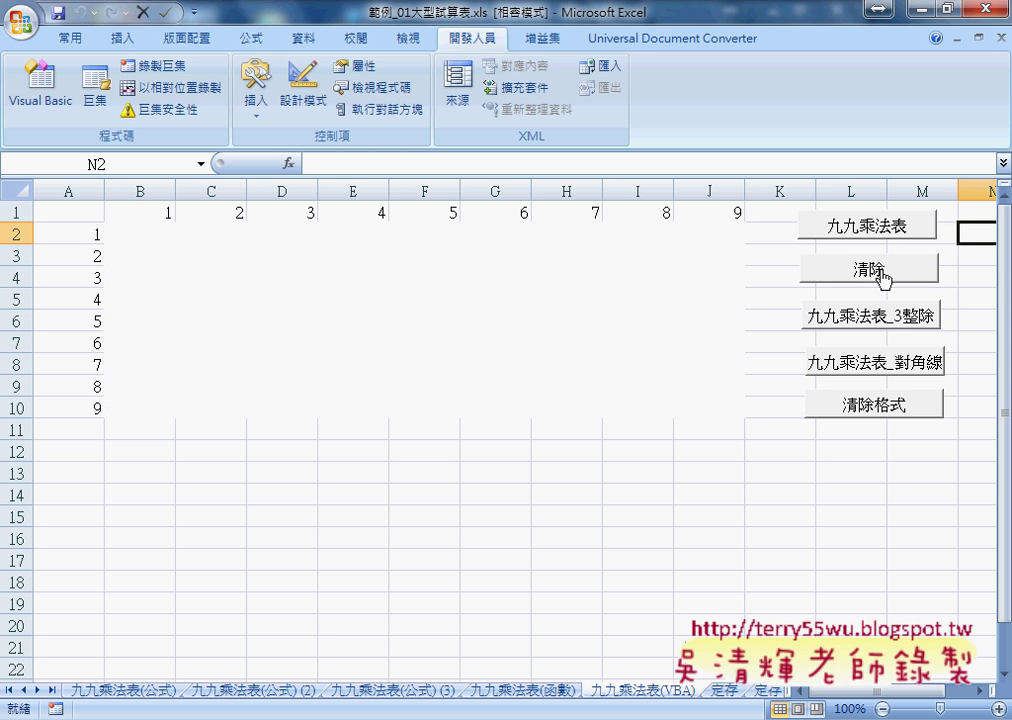
pyautogui.click(868, 228)
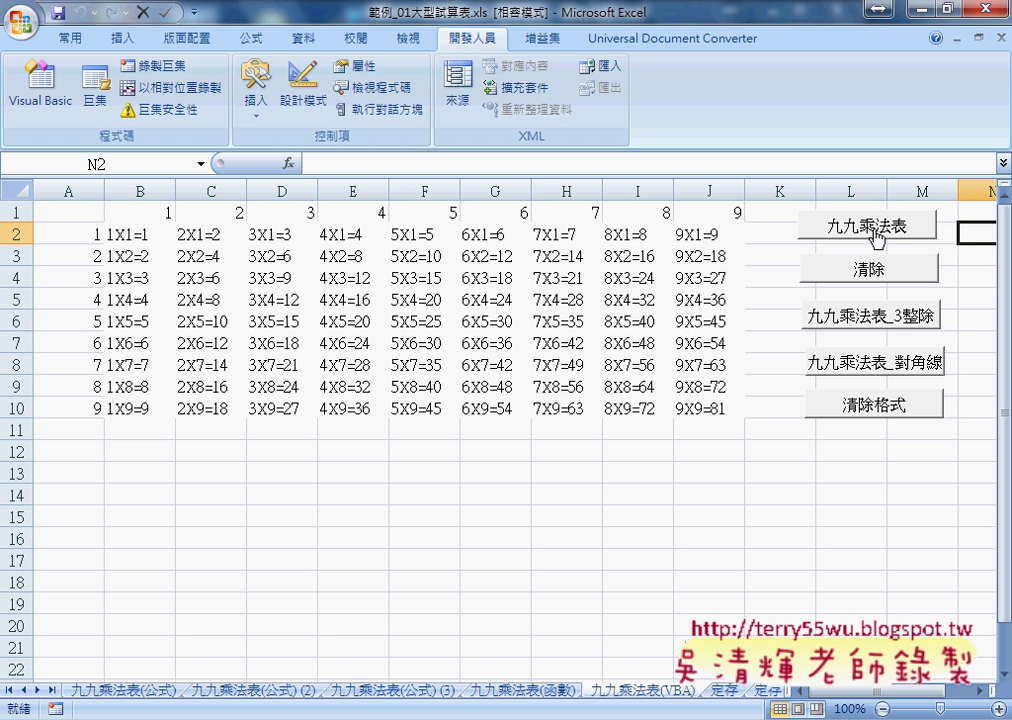
# Step: Try the multiple-of-3 rows and clear-format buttons, ending with both diagonals highlighted yellow
pyautogui.click(895, 323)
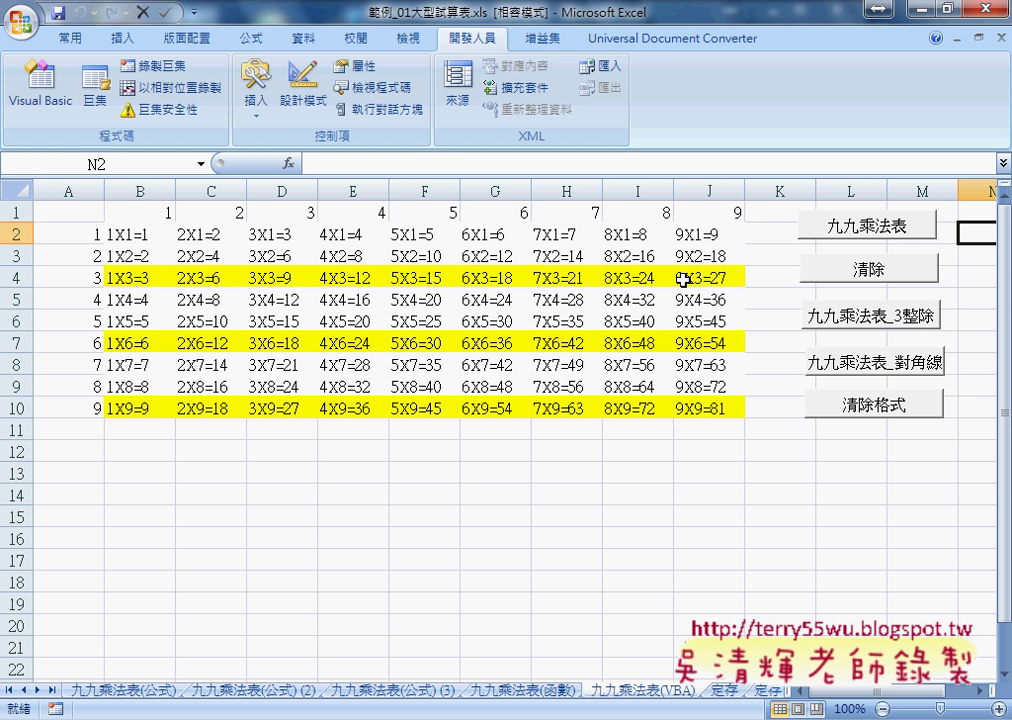
pyautogui.click(891, 368)
pyautogui.click(868, 400)
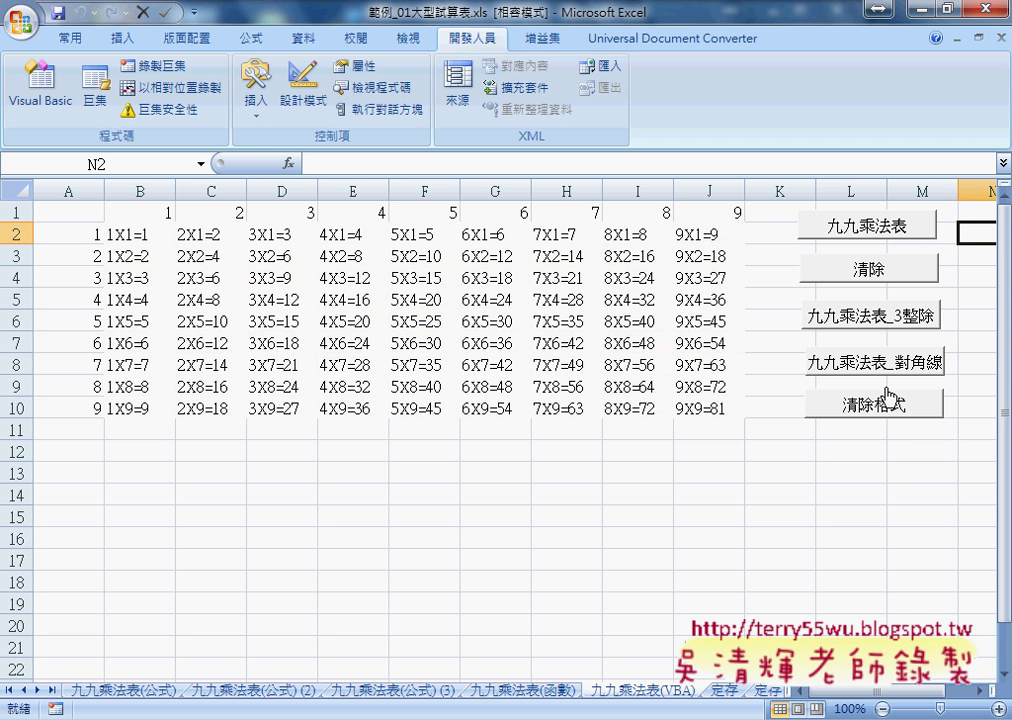
pyautogui.click(884, 322)
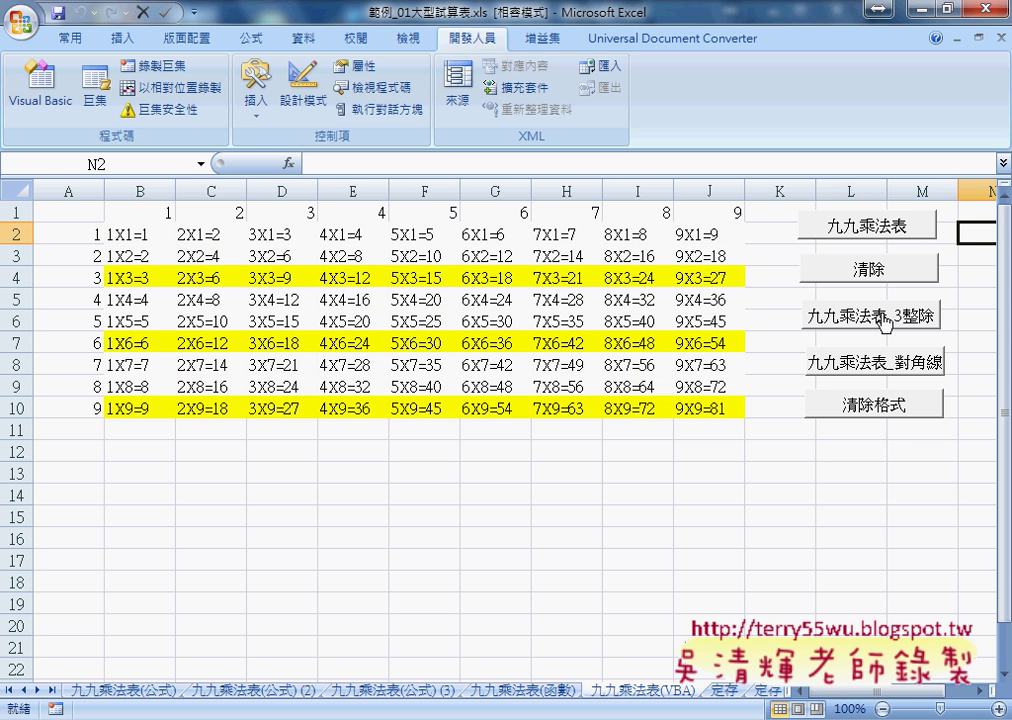
pyautogui.click(874, 408)
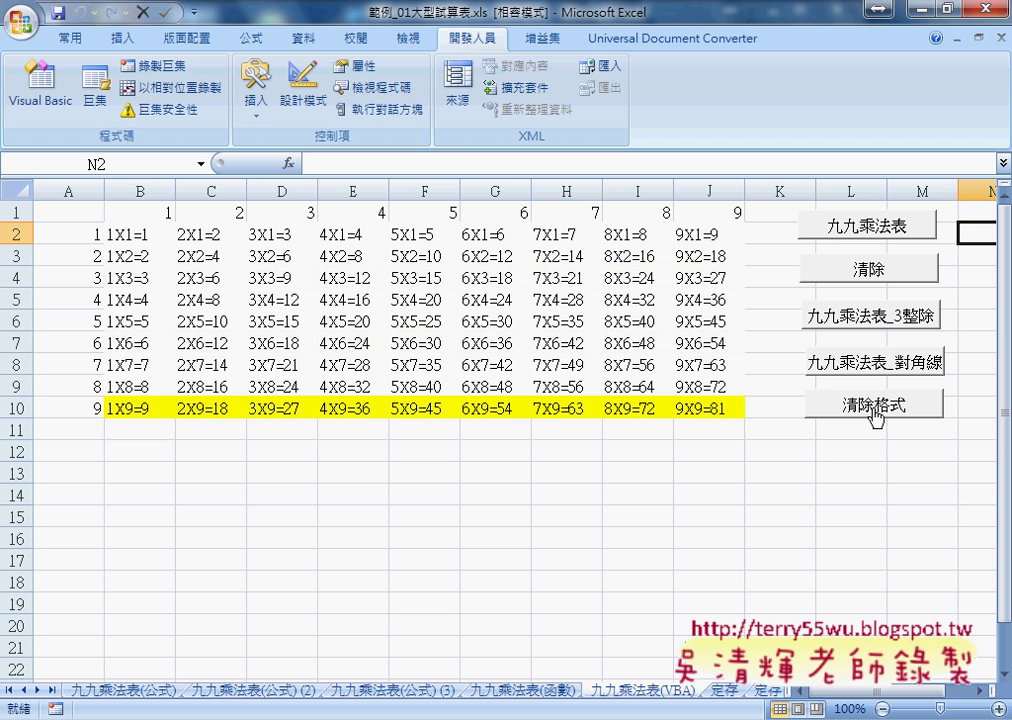
pyautogui.click(875, 360)
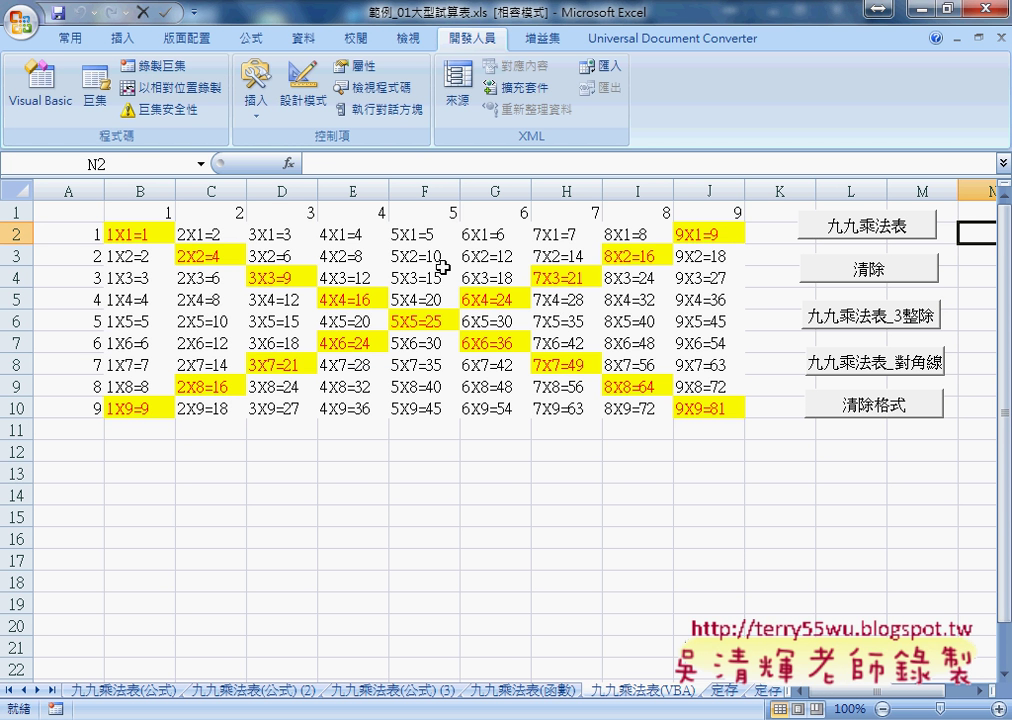
pyautogui.click(141, 233)
pyautogui.click(204, 259)
pyautogui.click(280, 278)
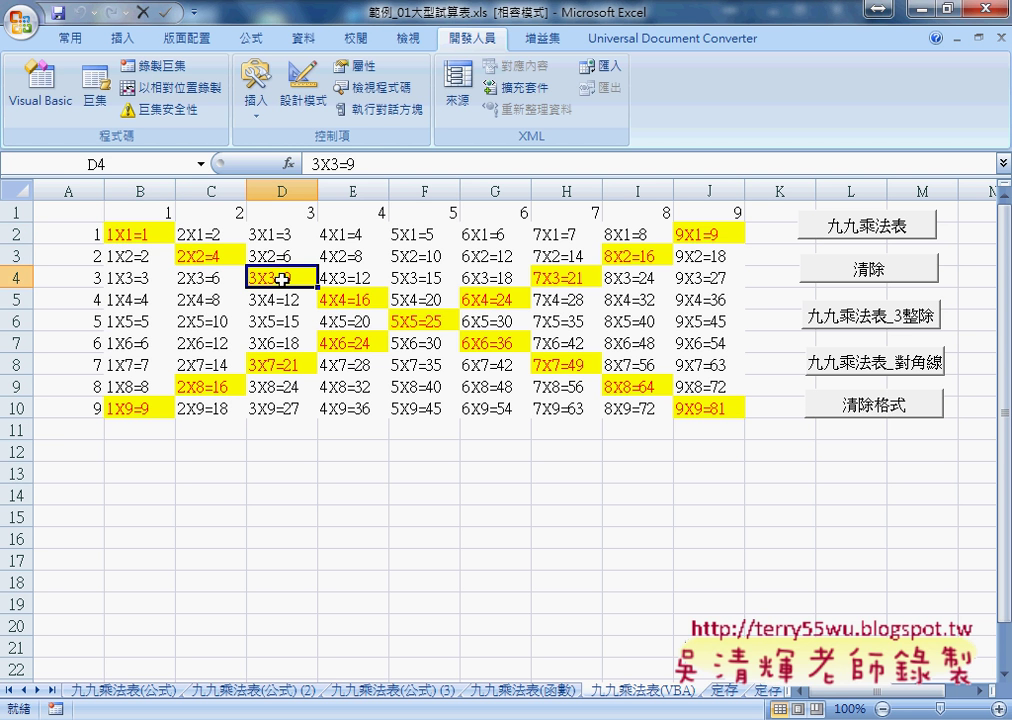
pyautogui.click(345, 300)
pyautogui.click(409, 325)
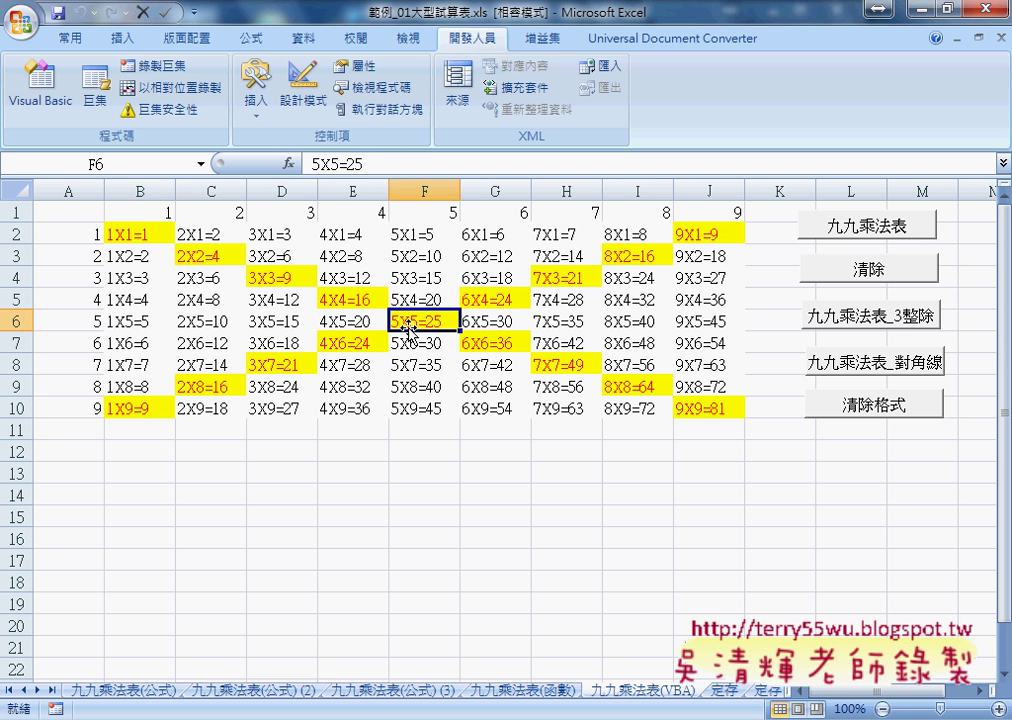
pyautogui.click(147, 214)
pyautogui.click(79, 237)
pyautogui.click(120, 240)
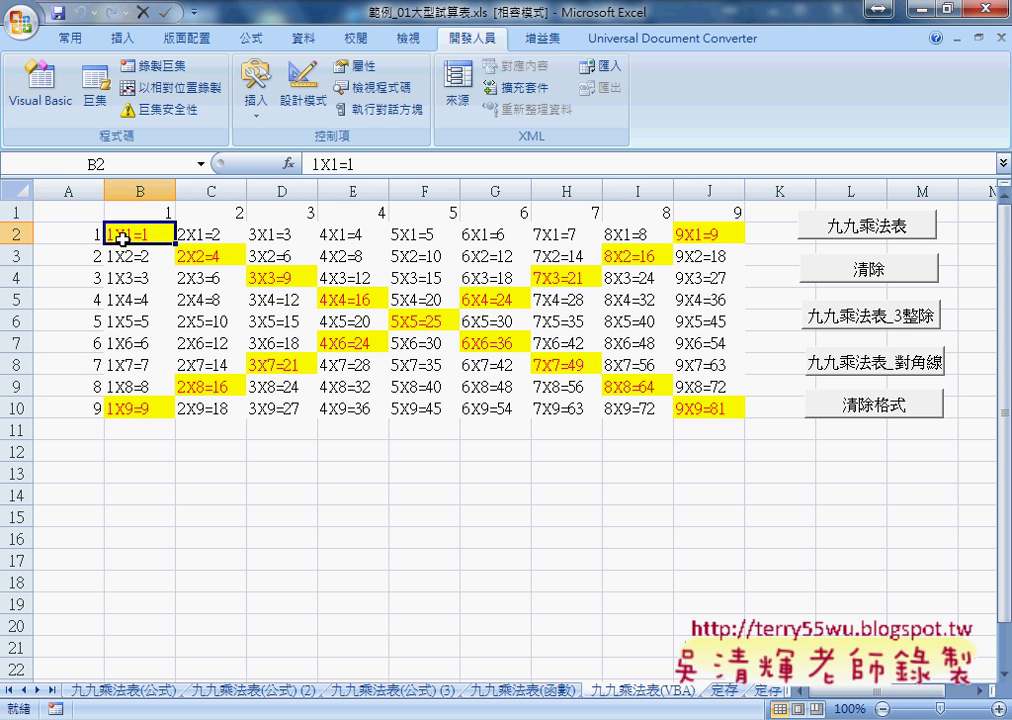
pyautogui.click(207, 259)
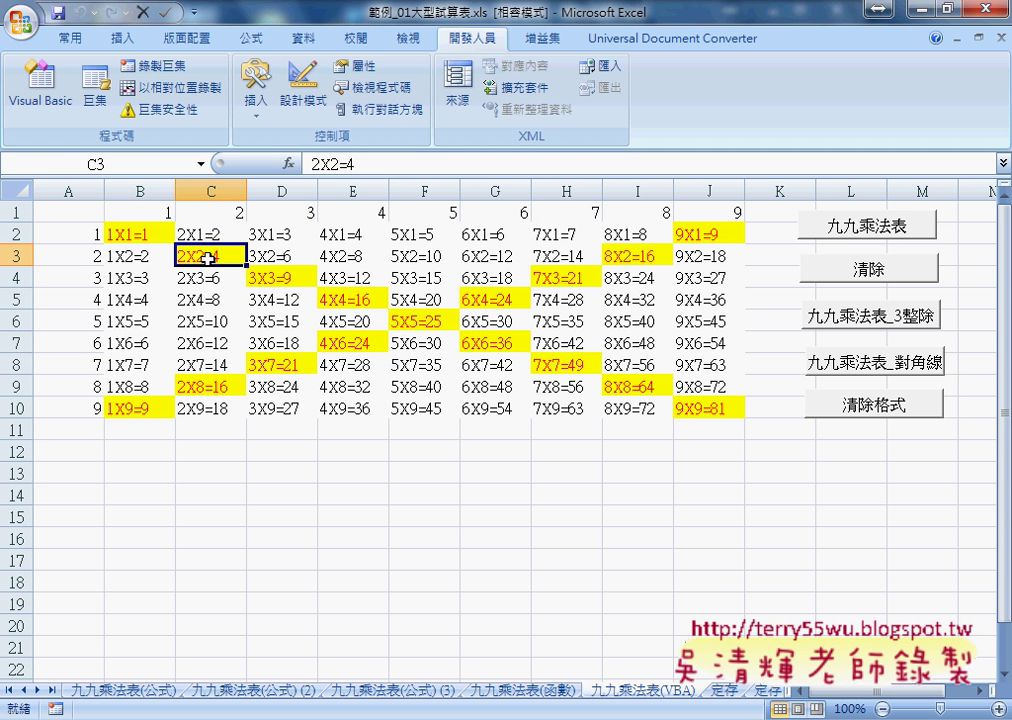
pyautogui.click(145, 234)
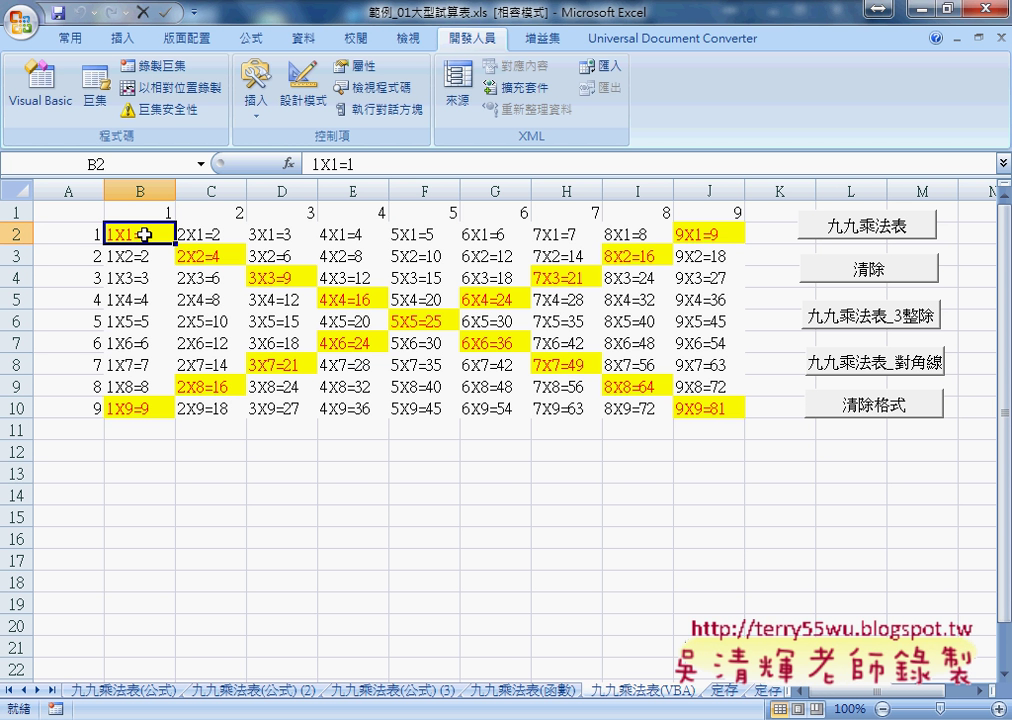
pyautogui.click(126, 691)
pyautogui.click(236, 690)
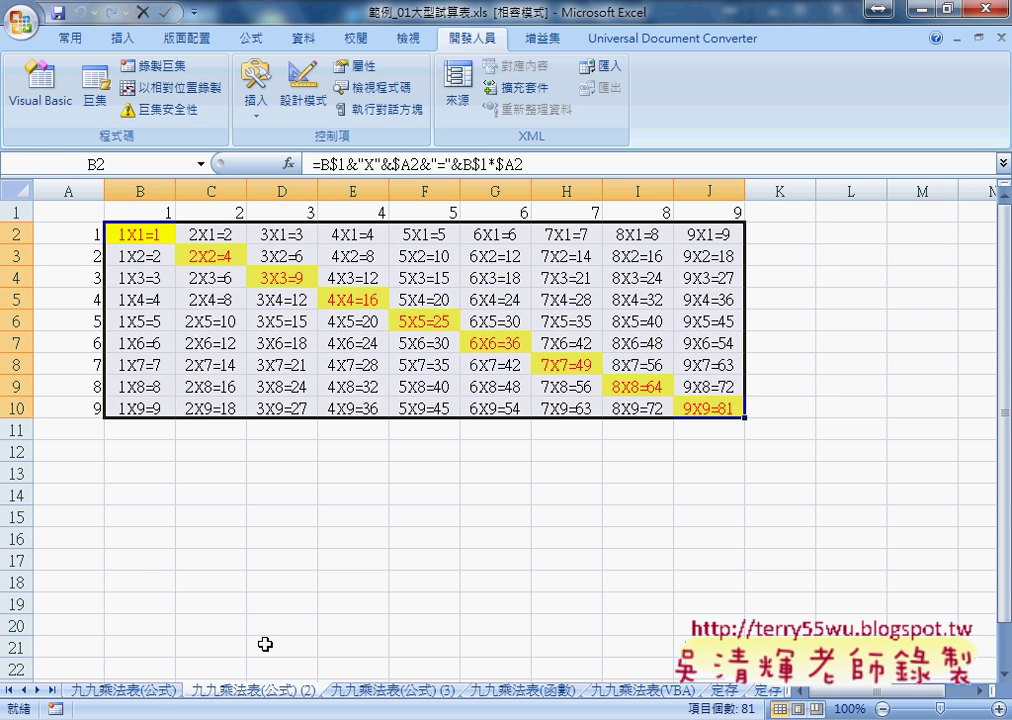
pyautogui.click(69, 40)
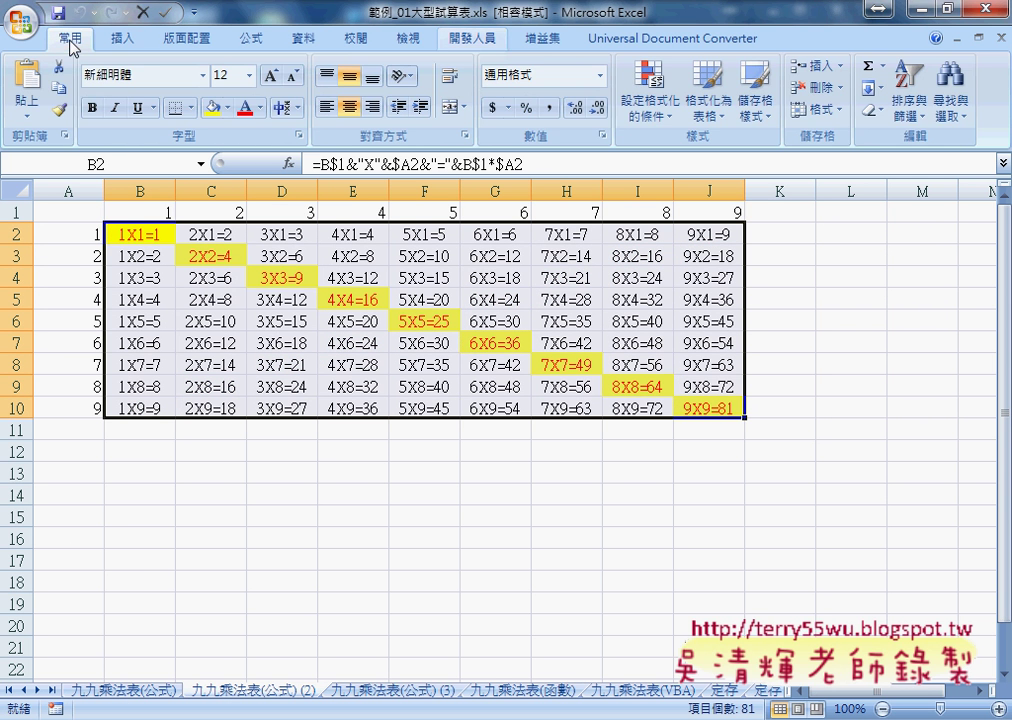
pyautogui.click(655, 104)
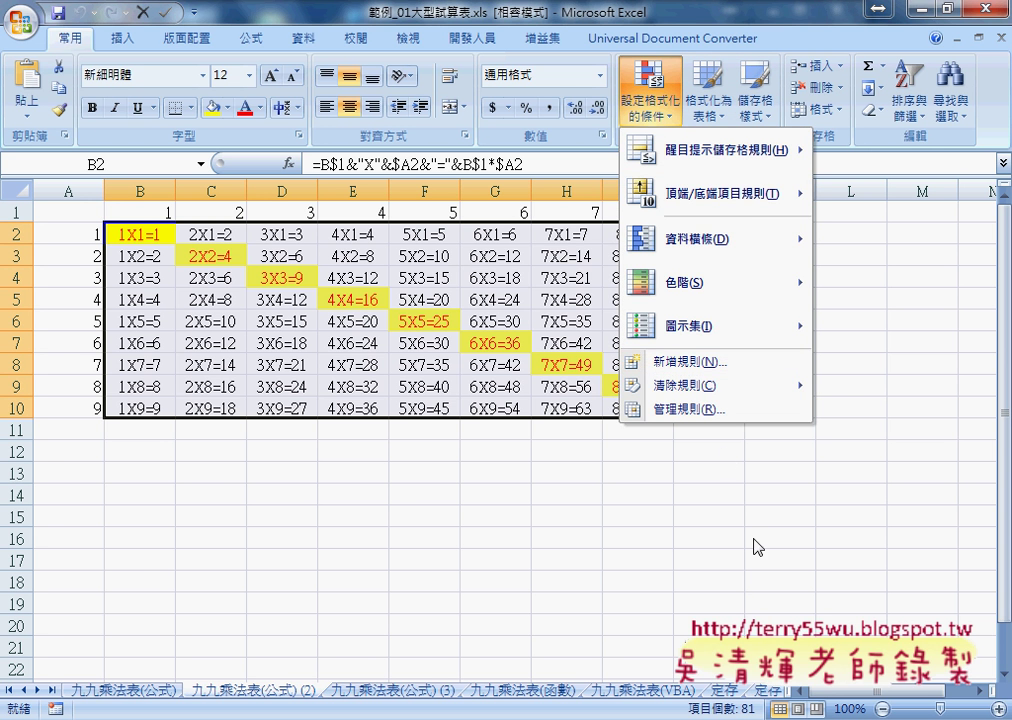
pyautogui.click(639, 693)
pyautogui.click(639, 693)
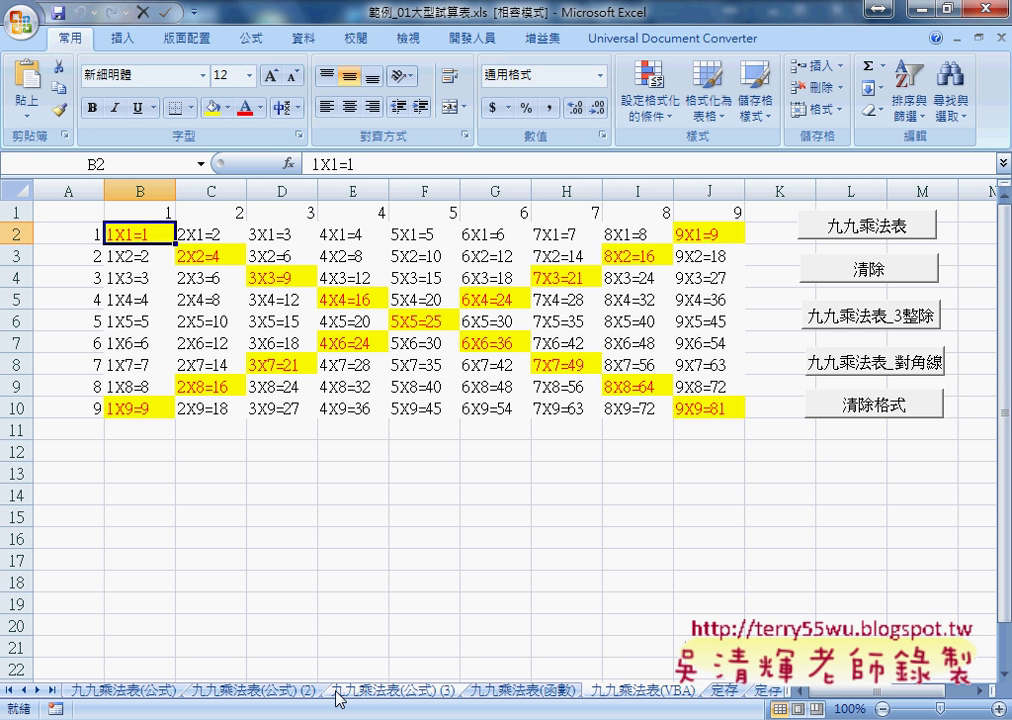
# Step: Go to the 九九乘法表(公式) (2) sheet and inspect diagonal cells B2 through F6
pyautogui.click(255, 690)
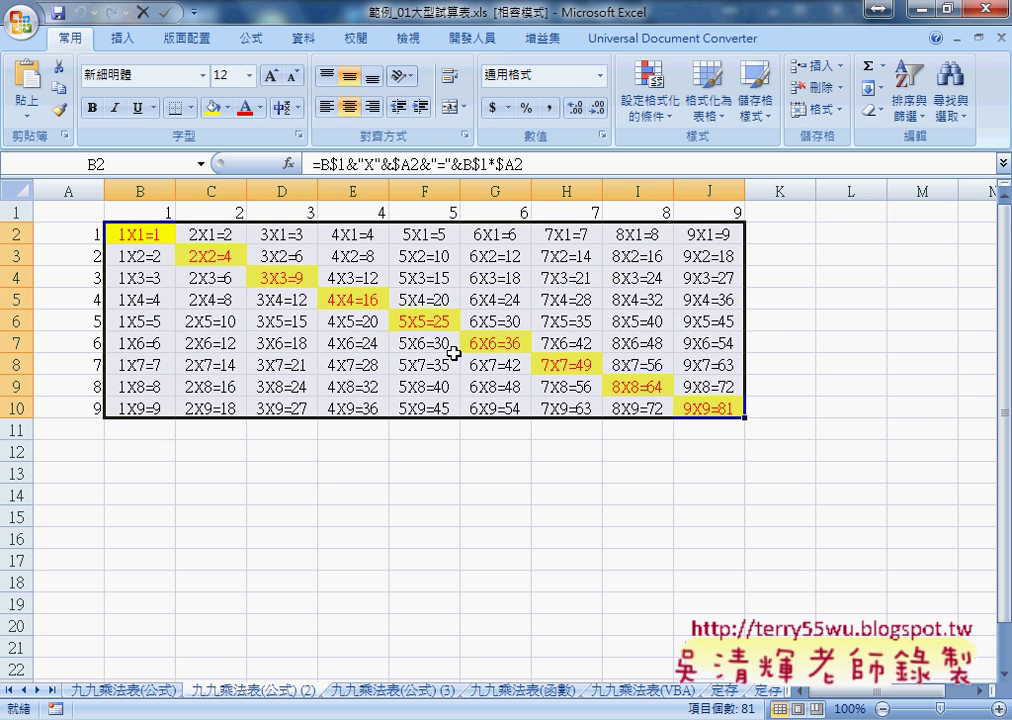
pyautogui.moveTo(122, 690); pyautogui.dragTo(202, 686)
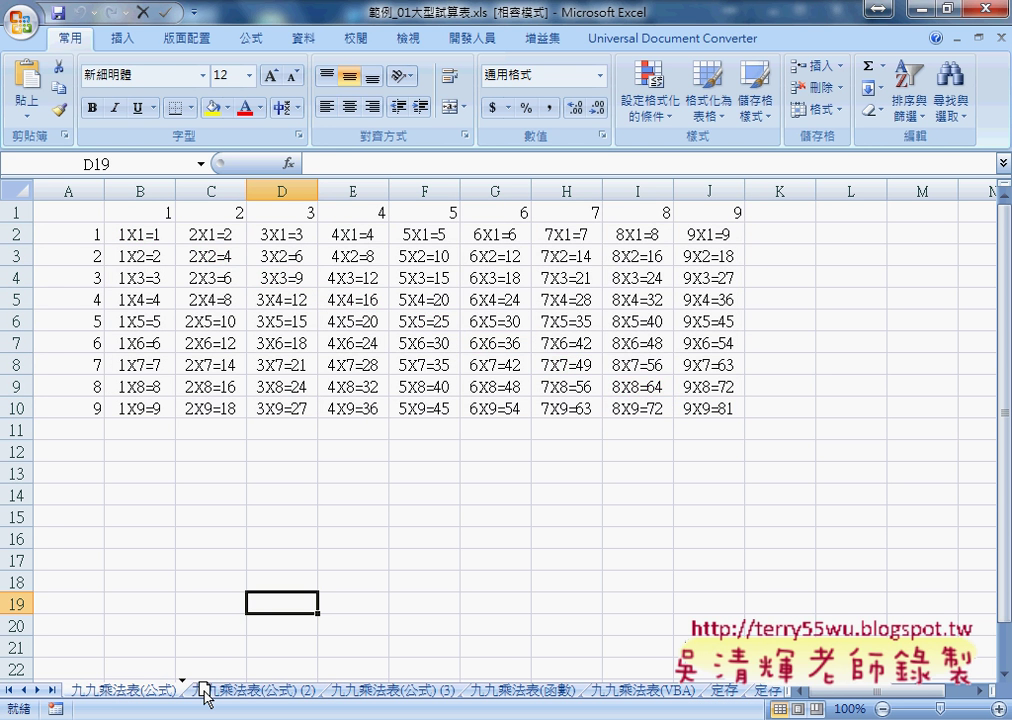
pyautogui.moveTo(202, 686); pyautogui.dragTo(130, 690)
pyautogui.click(250, 690)
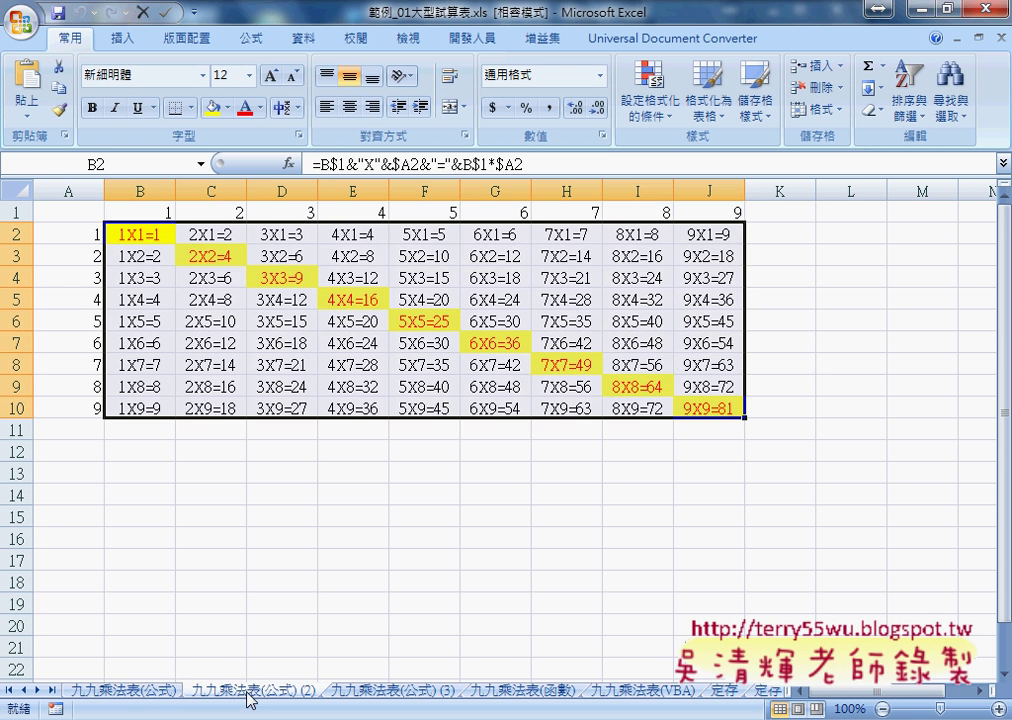
pyautogui.click(140, 232)
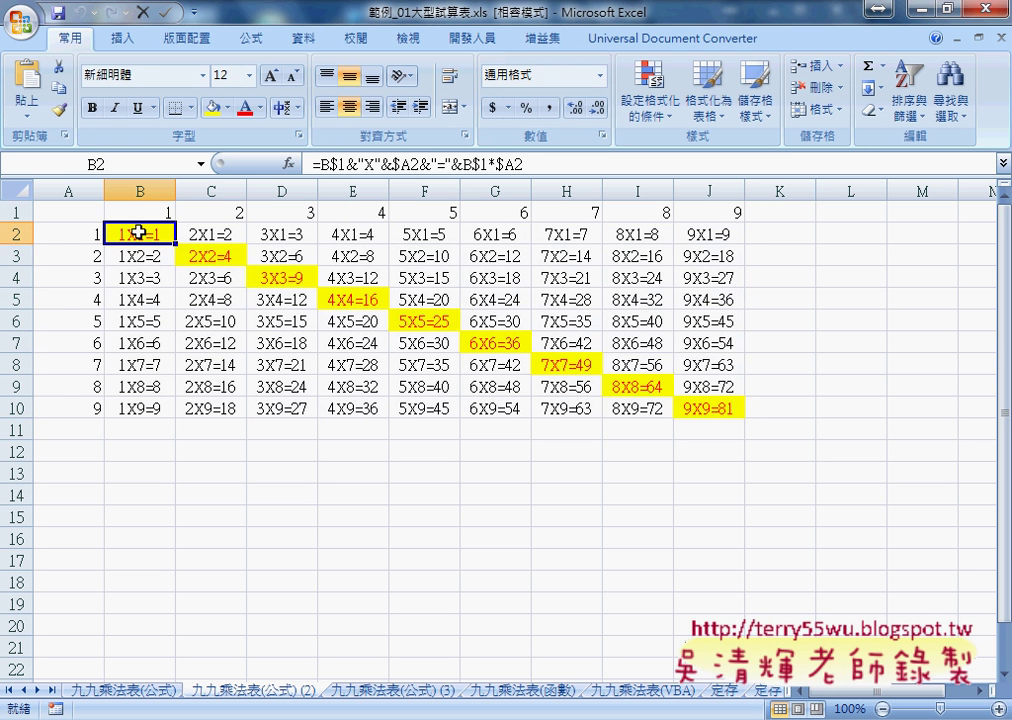
pyautogui.click(208, 256)
pyautogui.click(282, 279)
pyautogui.click(350, 299)
pyautogui.click(430, 321)
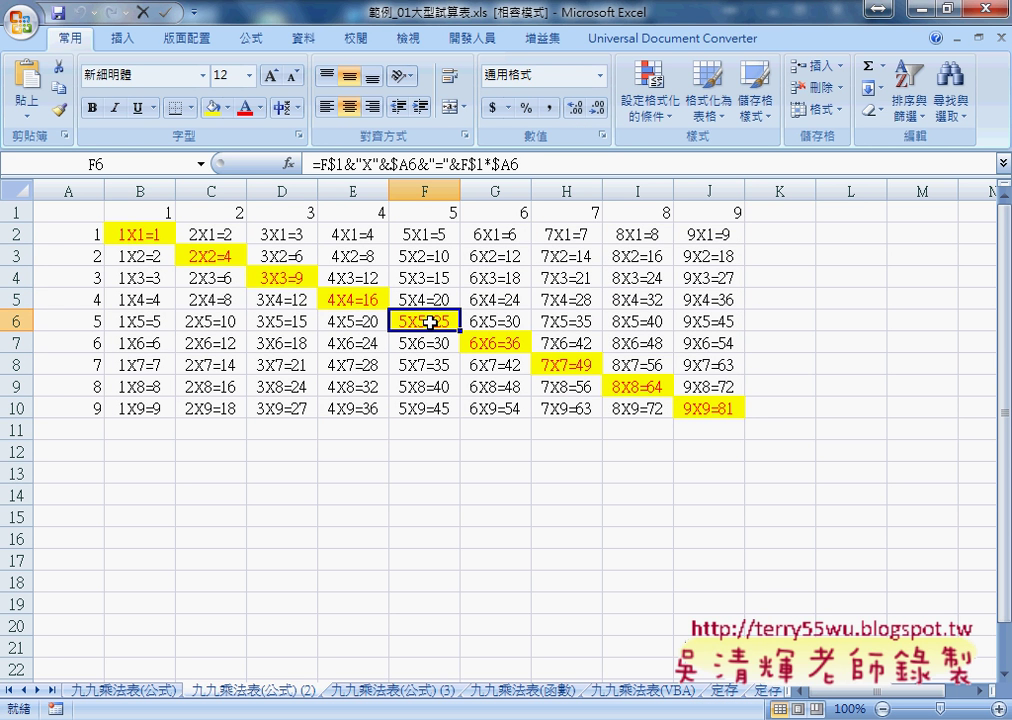
# Step: Start a formula-based conditional formatting rule, view its formula field, then cancel it
pyautogui.click(650, 95)
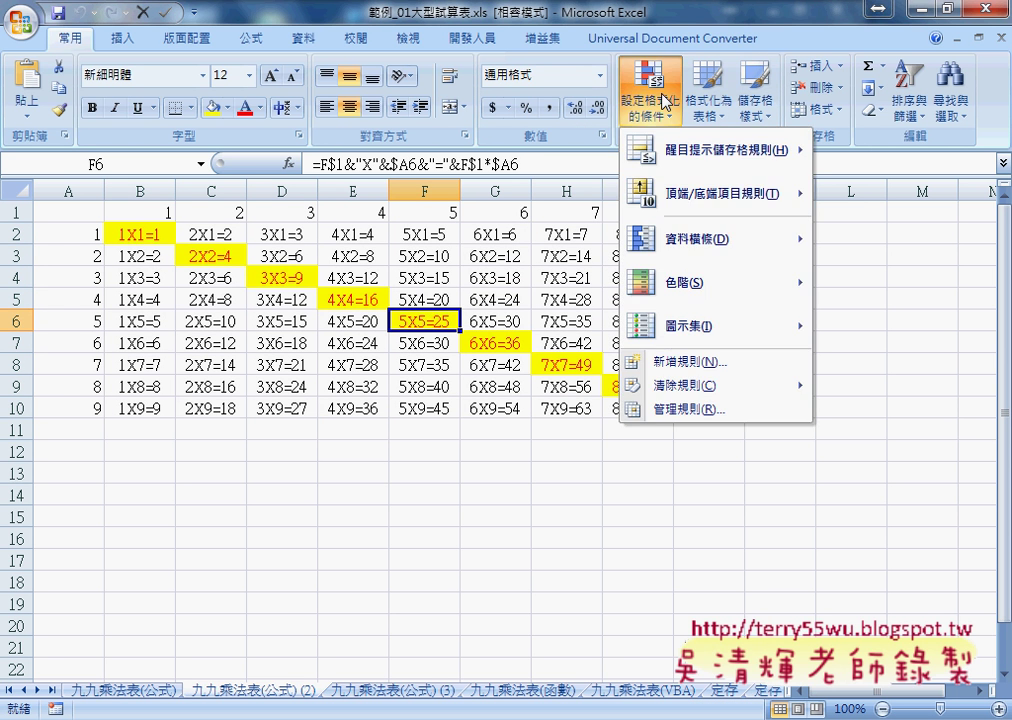
pyautogui.click(709, 376)
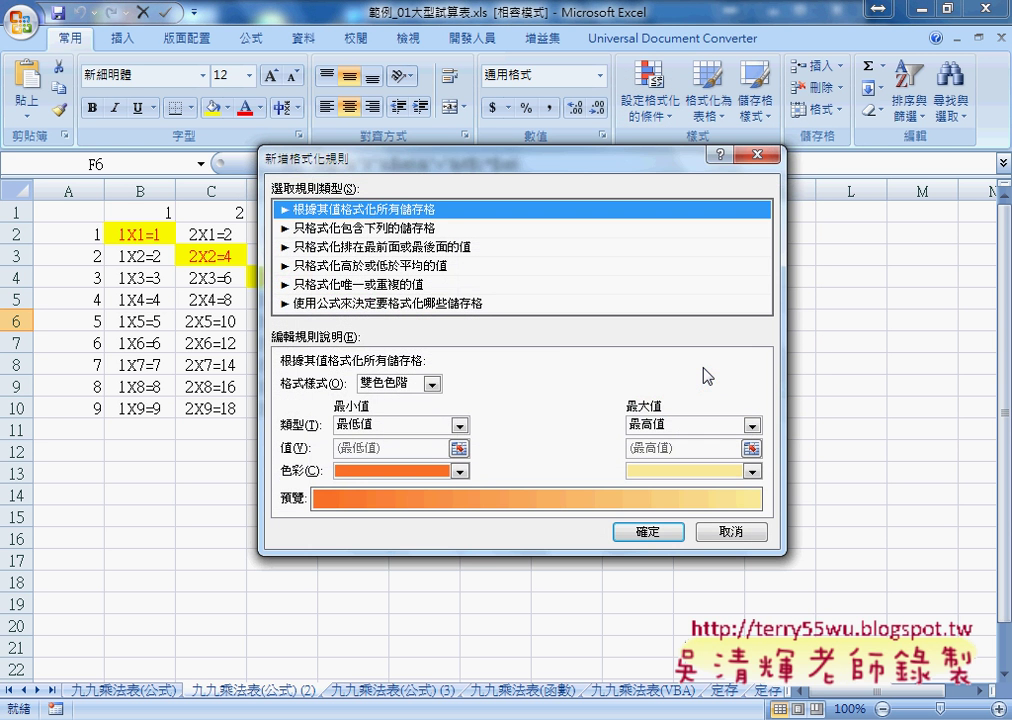
pyautogui.click(455, 303)
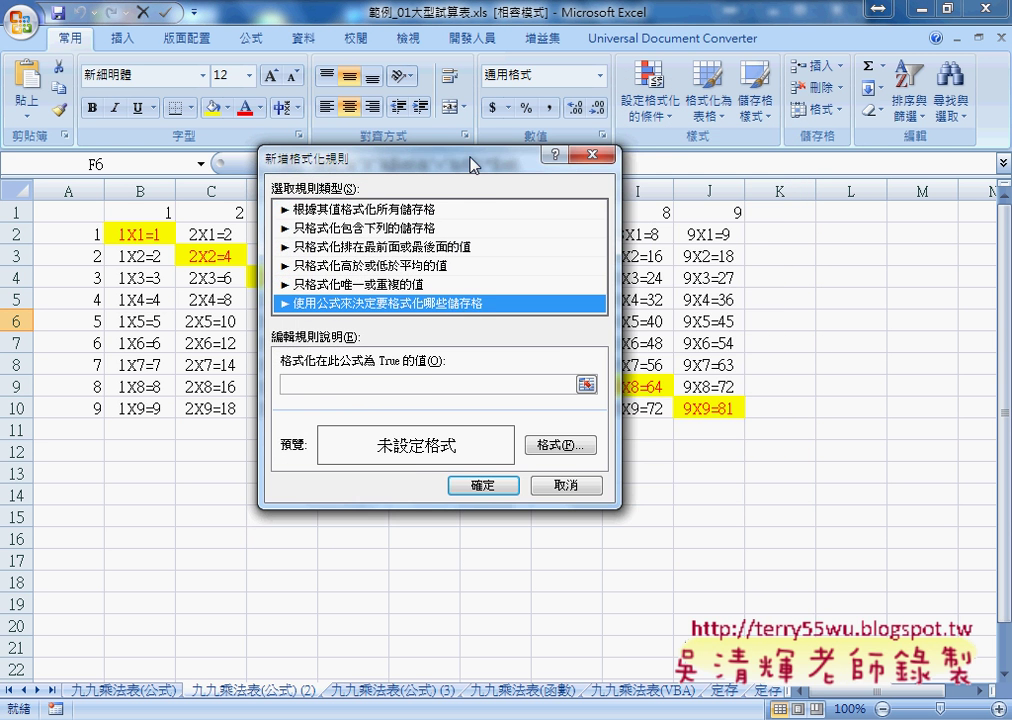
pyautogui.moveTo(470, 163); pyautogui.dragTo(660, 165)
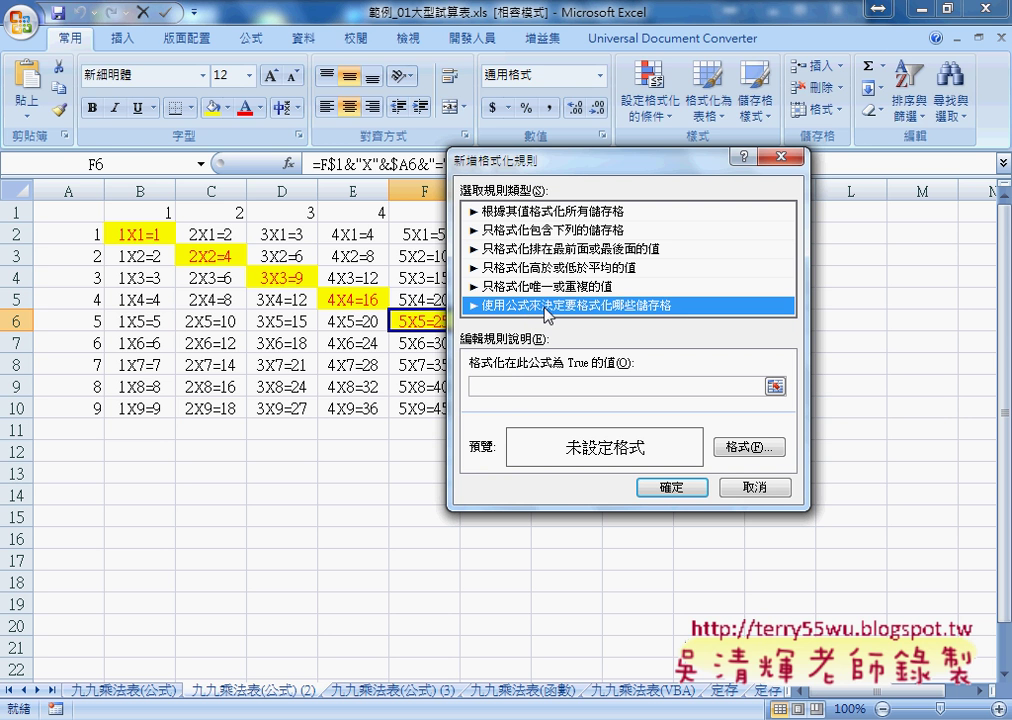
pyautogui.click(497, 387)
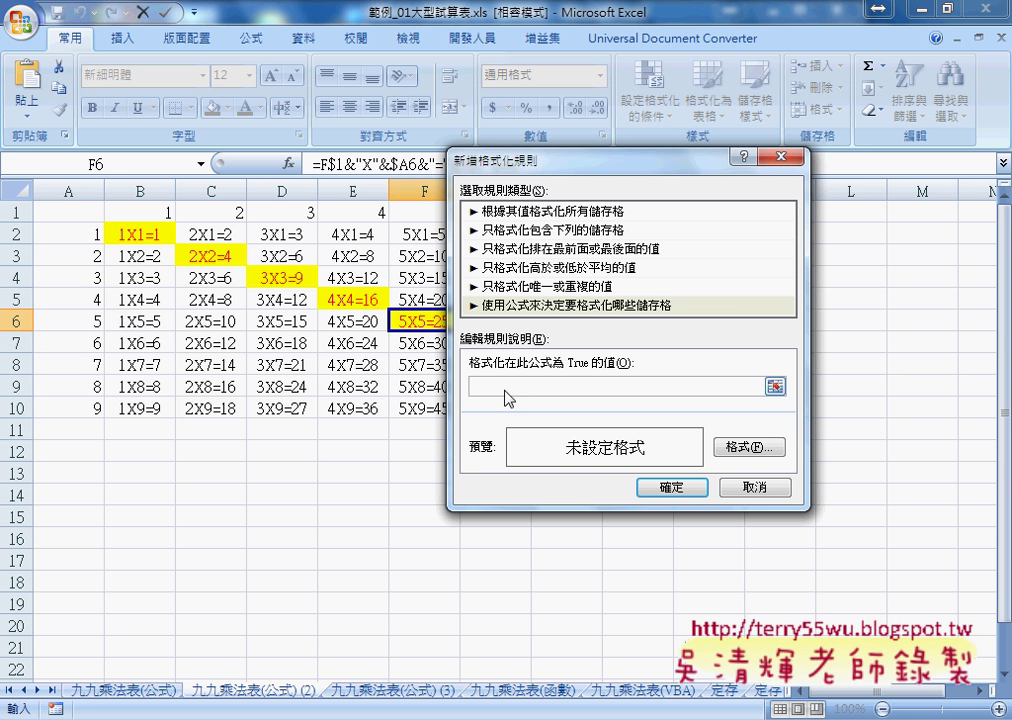
pyautogui.click(748, 489)
# Step: On the 九九乘法表(公式) (3) sheet, select labels 3, 6, 9 and rows B4:J4, B7:J7, B10:J10
pyautogui.click(411, 692)
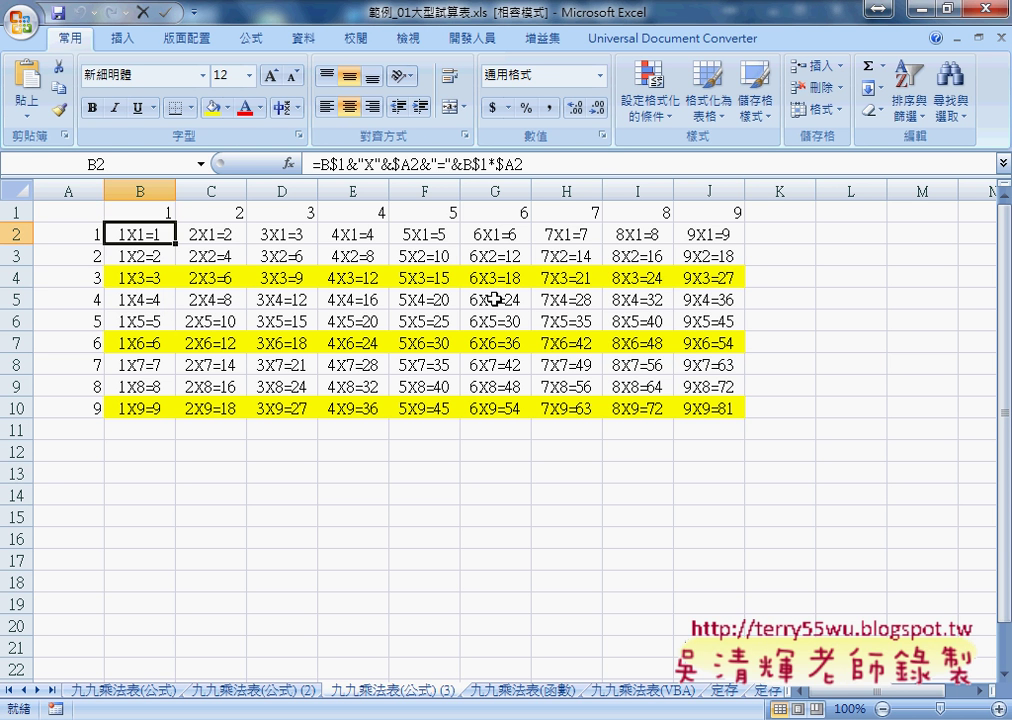
pyautogui.click(80, 281)
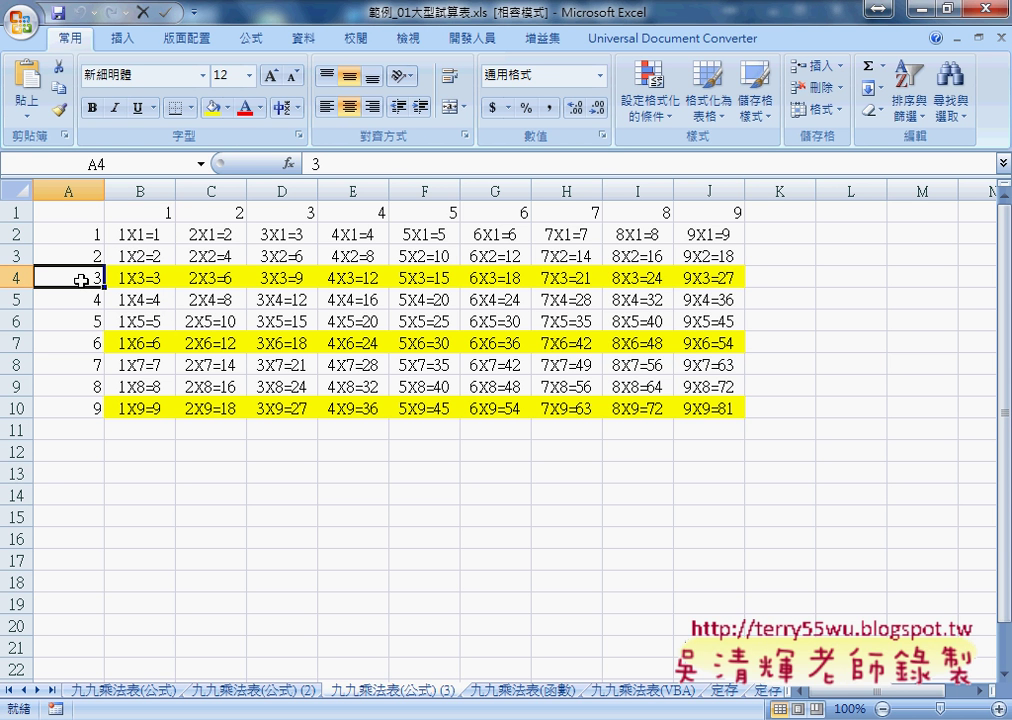
pyautogui.click(75, 344)
pyautogui.click(77, 408)
pyautogui.moveTo(139, 277); pyautogui.dragTo(722, 281)
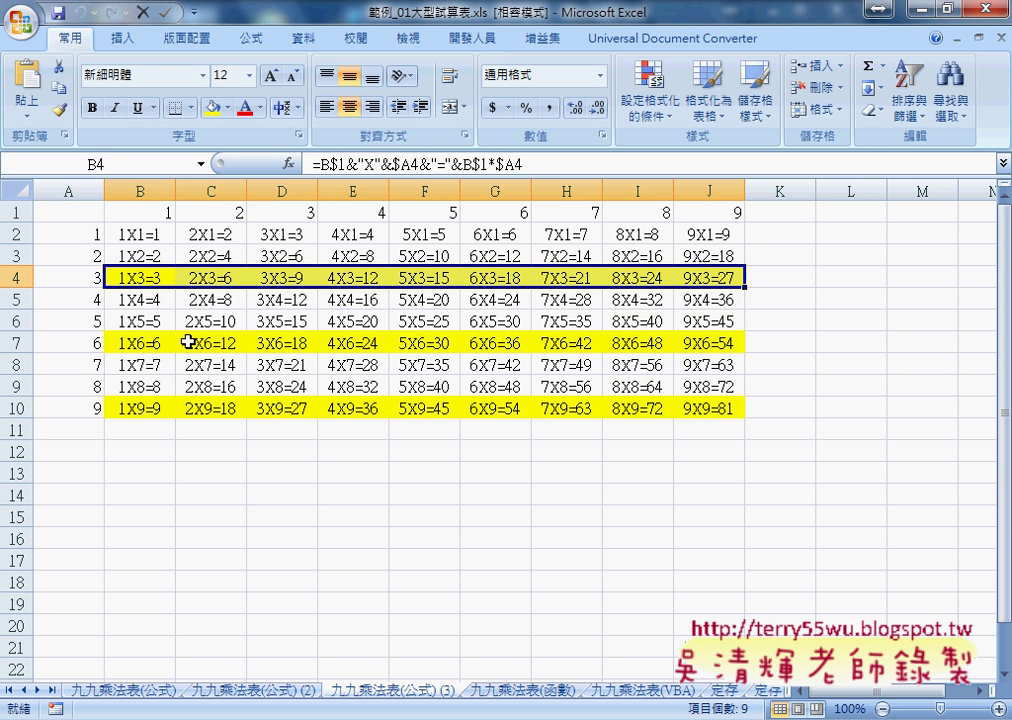
pyautogui.moveTo(140, 344); pyautogui.dragTo(732, 344)
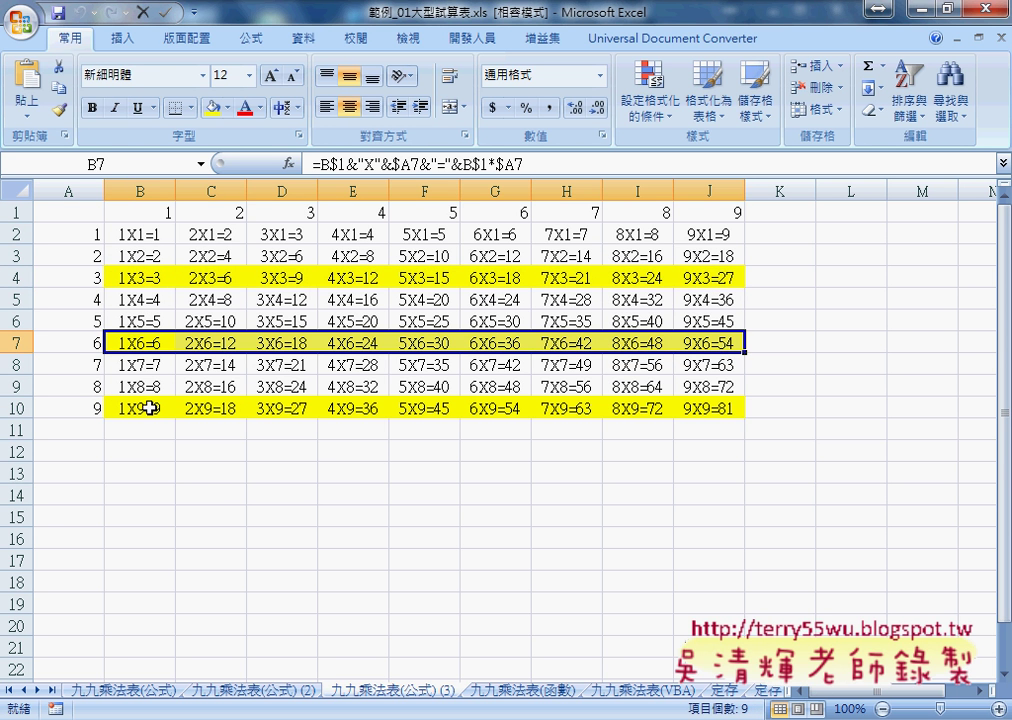
pyautogui.moveTo(140, 408); pyautogui.dragTo(704, 408)
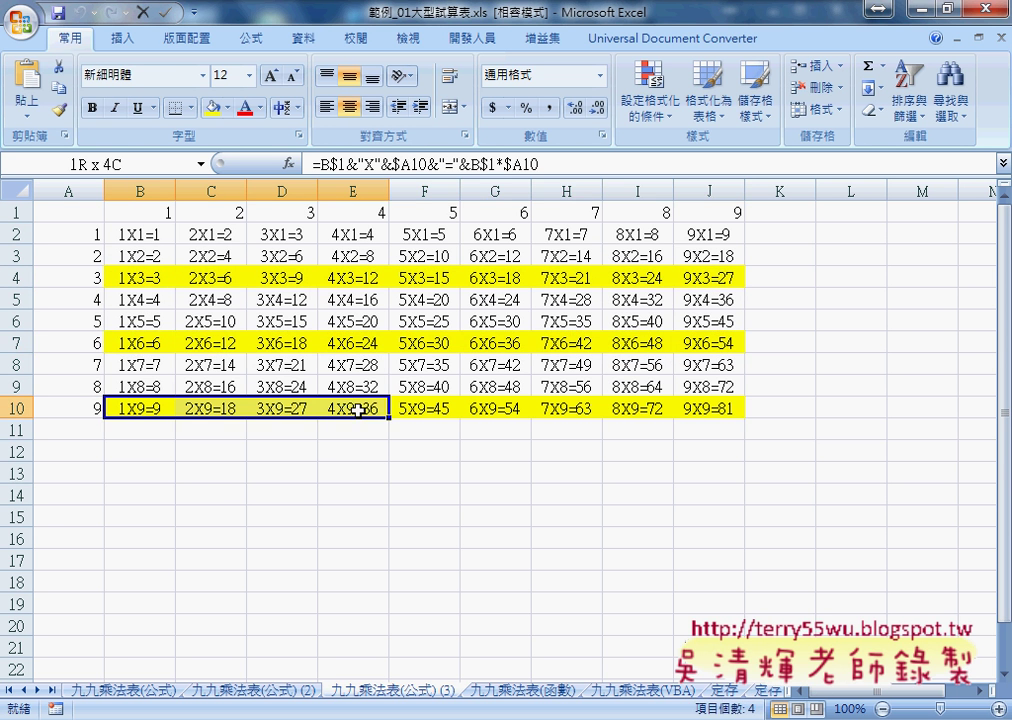
# Step: Glance at Conditional Formatting, close it, and return to the 九九乘法表(VBA) sheet
pyautogui.click(665, 108)
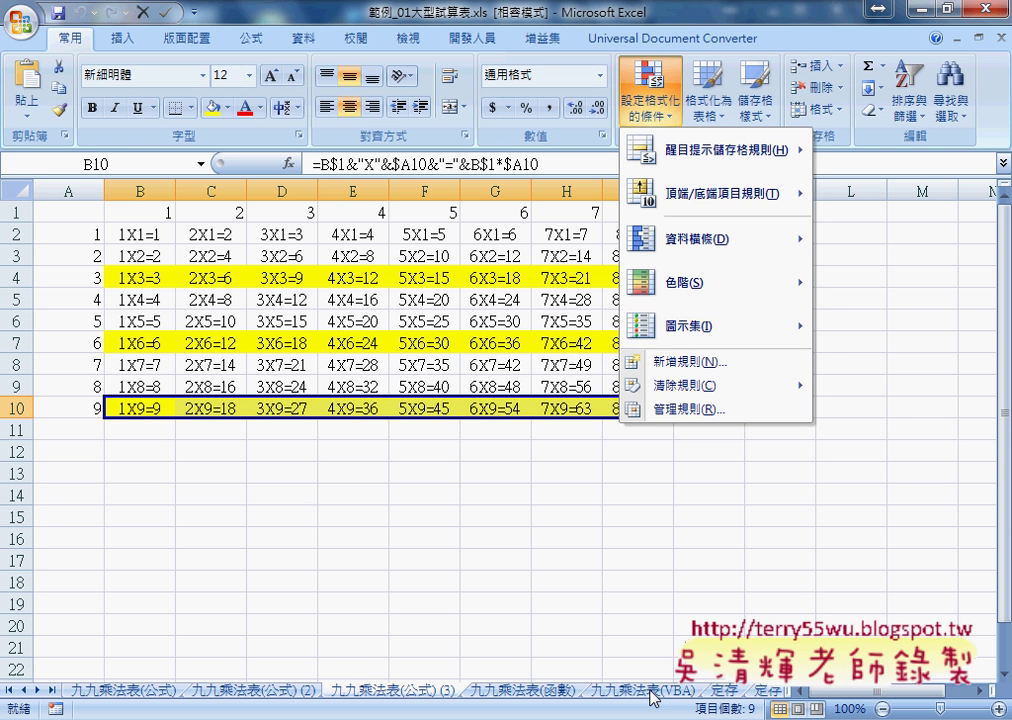
pyautogui.click(650, 693)
pyautogui.click(650, 693)
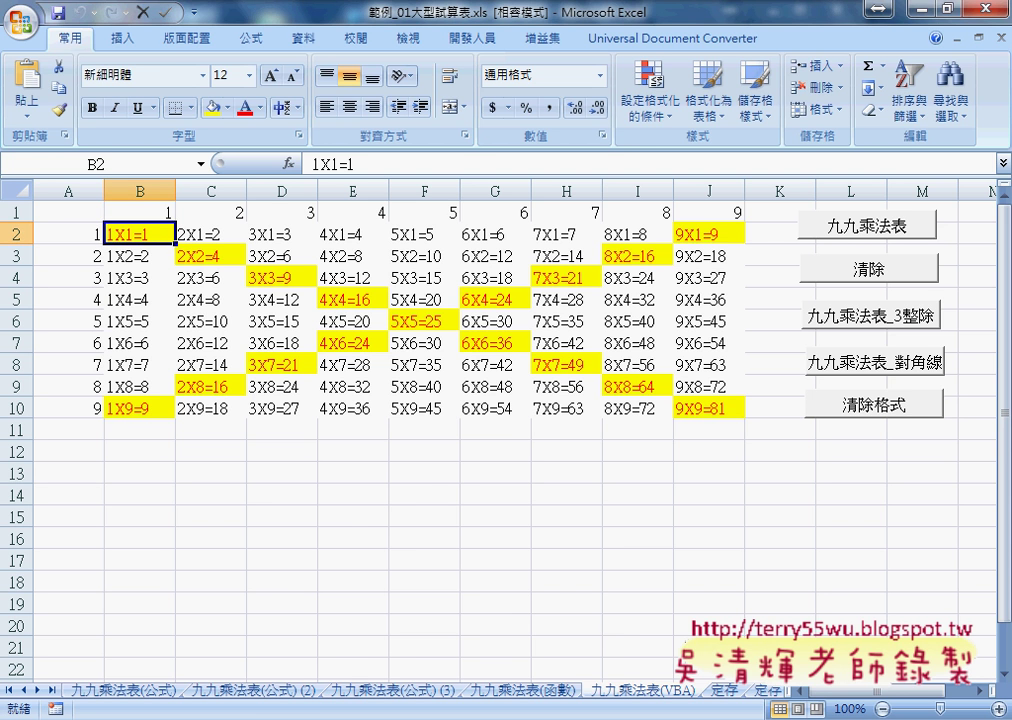
# Step: Switch to the Google Docs 程式碼.docx and scroll up to the COLUMN()/ROW() formula section
pyautogui.hotkey('alt', 'Tab')
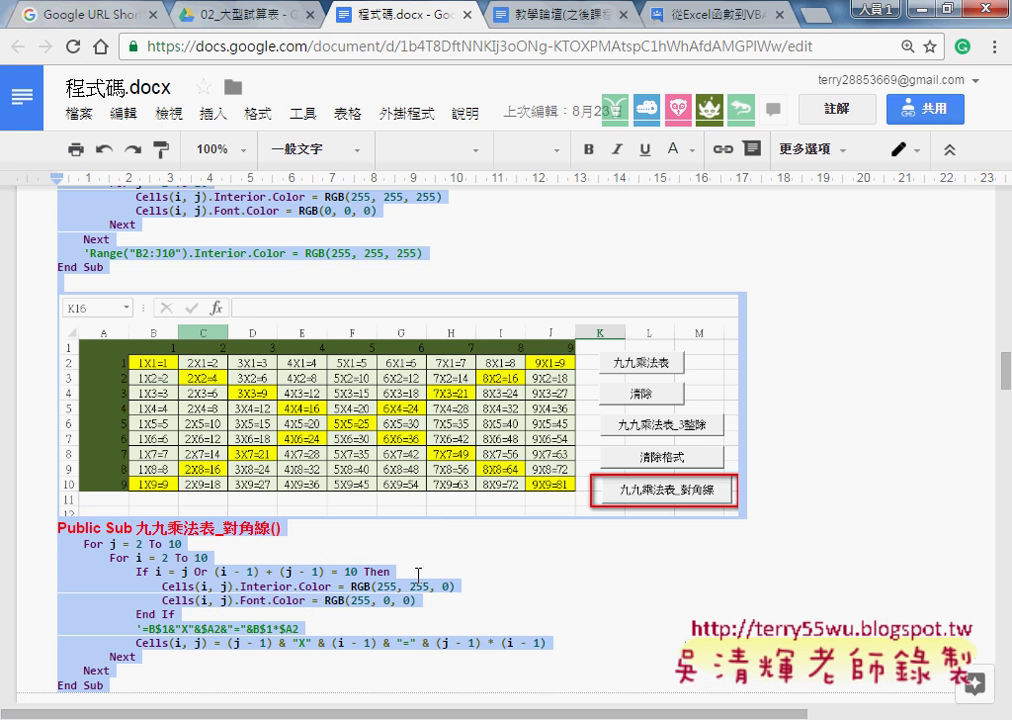
pyautogui.scroll(1, 418, 577)
pyautogui.scroll(3, 418, 577)
pyautogui.scroll(2, 418, 575)
pyautogui.scroll(2, 418, 575)
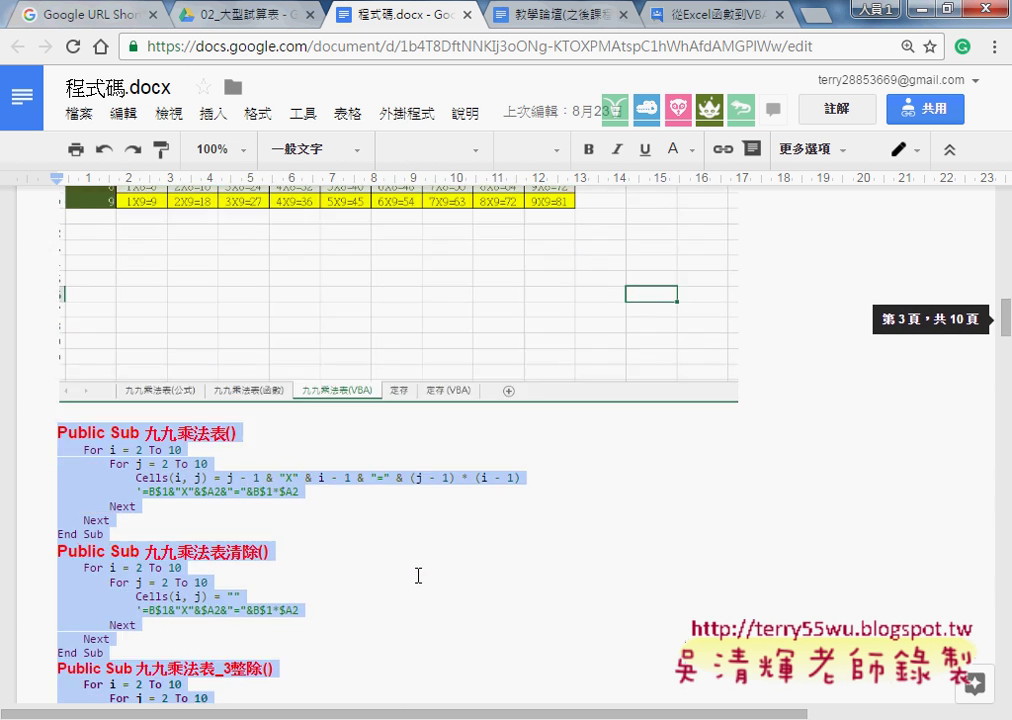
pyautogui.scroll(2, 416, 574)
pyautogui.scroll(3, 416, 574)
pyautogui.scroll(2, 416, 574)
pyautogui.scroll(2, 416, 574)
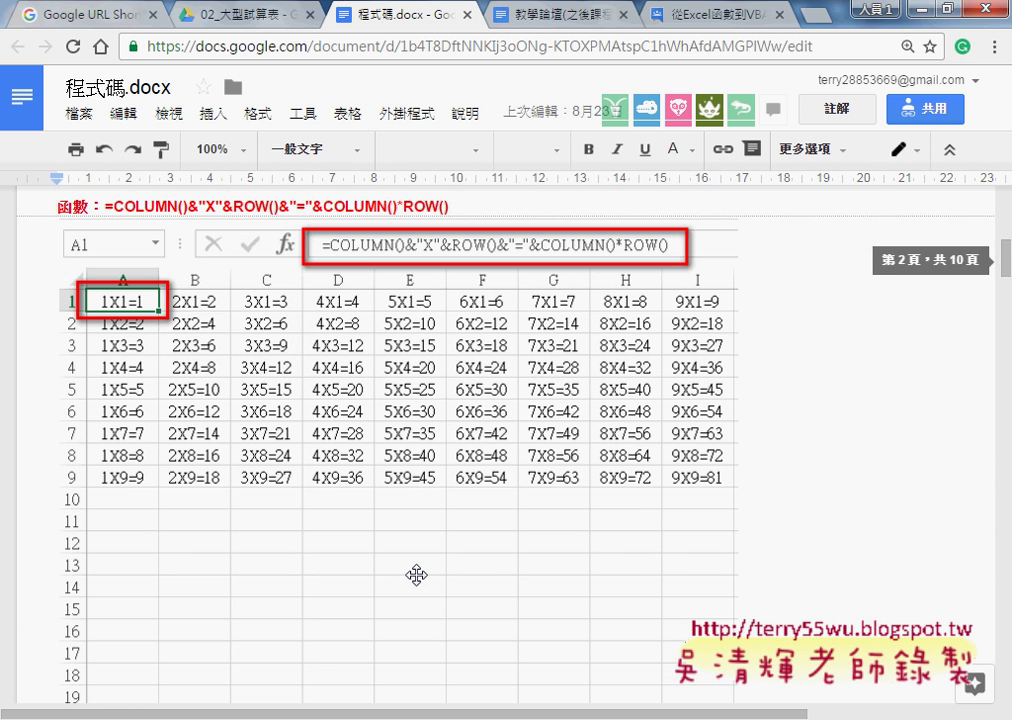